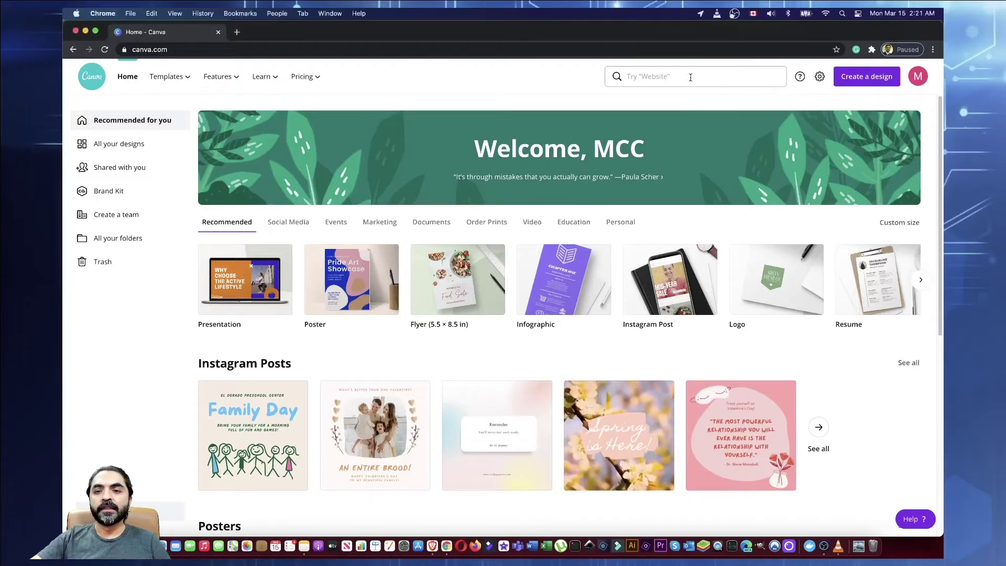
Step: Search for "youtube channel art" and open the YouTube Channel Art (2560 × 1440 px) template collection
left_click(652, 76)
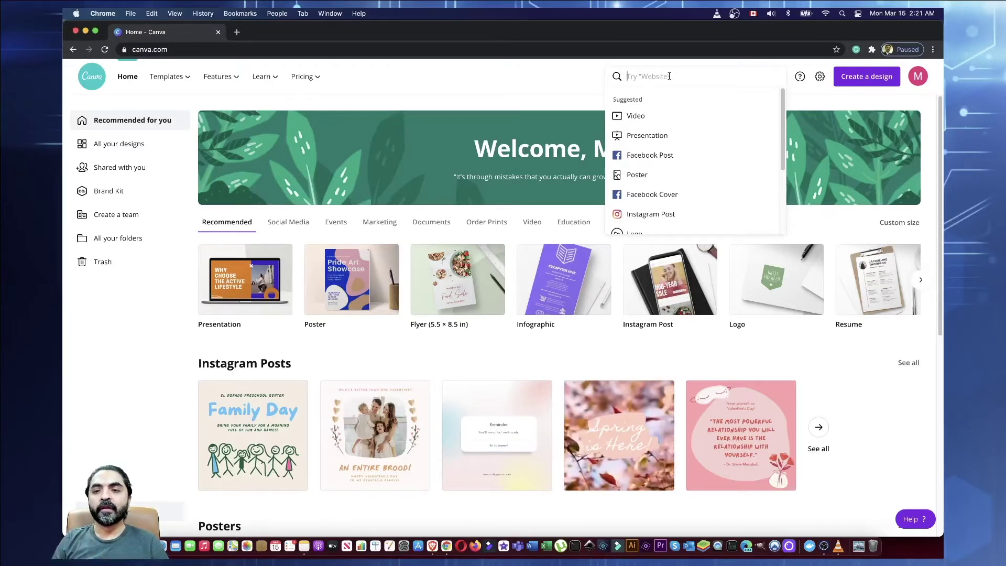
type("y")
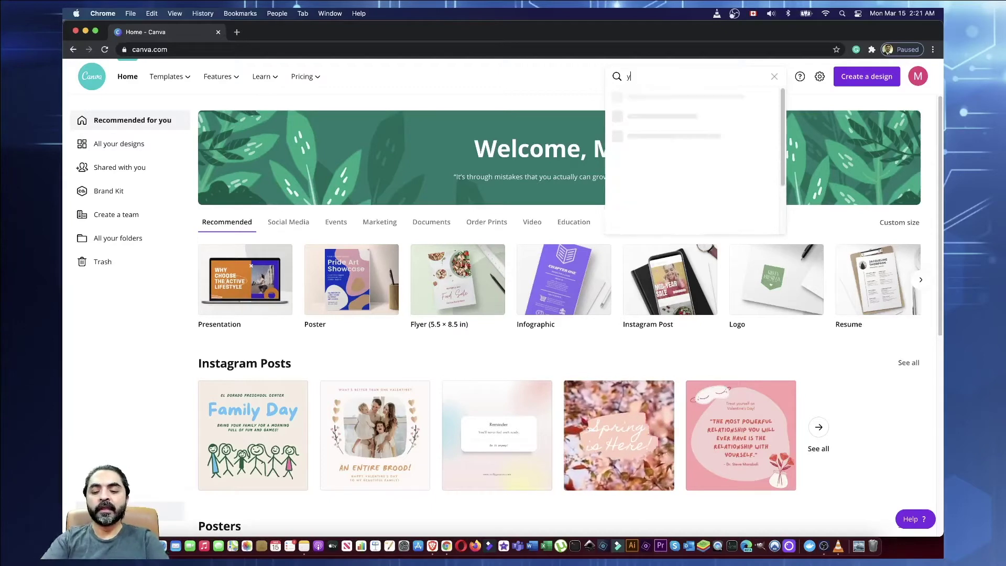
type("outube chan")
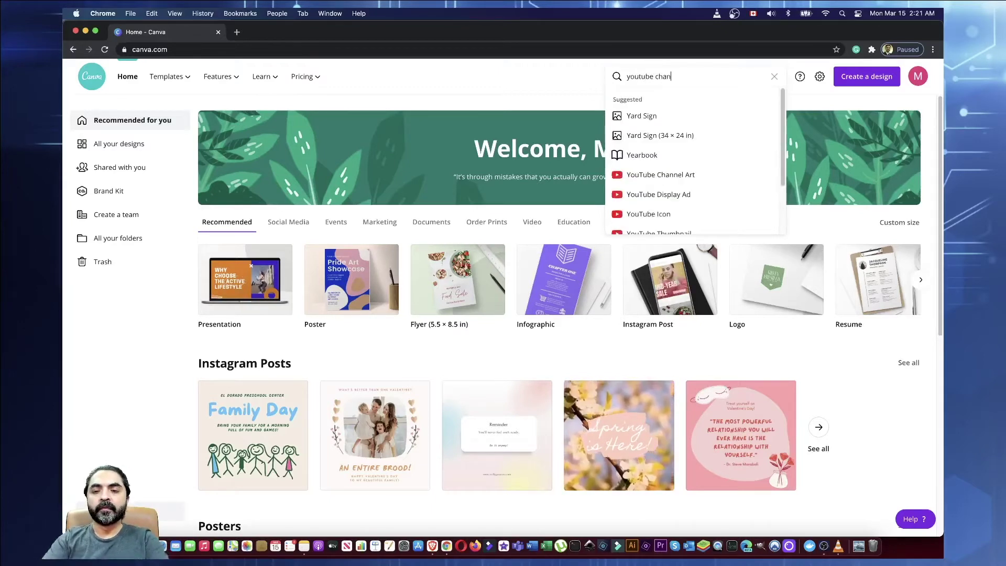
type("nel art")
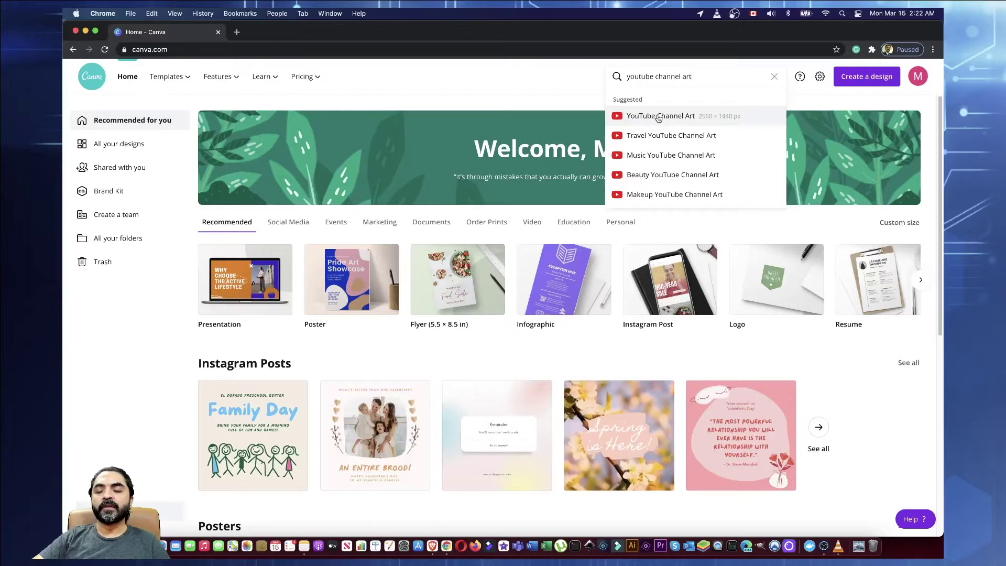
left_click(659, 117)
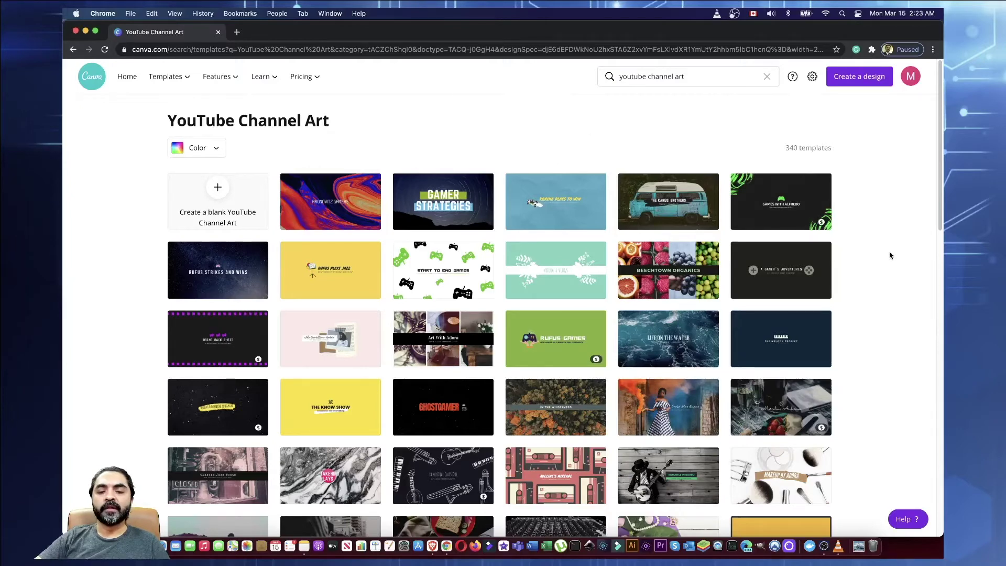
Step: Choose the grey "Arthur's Arts & Crafts" channel art template, open it for editing and skip the introductory tour
scroll(874, 265, "down", 1)
scroll(874, 265, "down", 5)
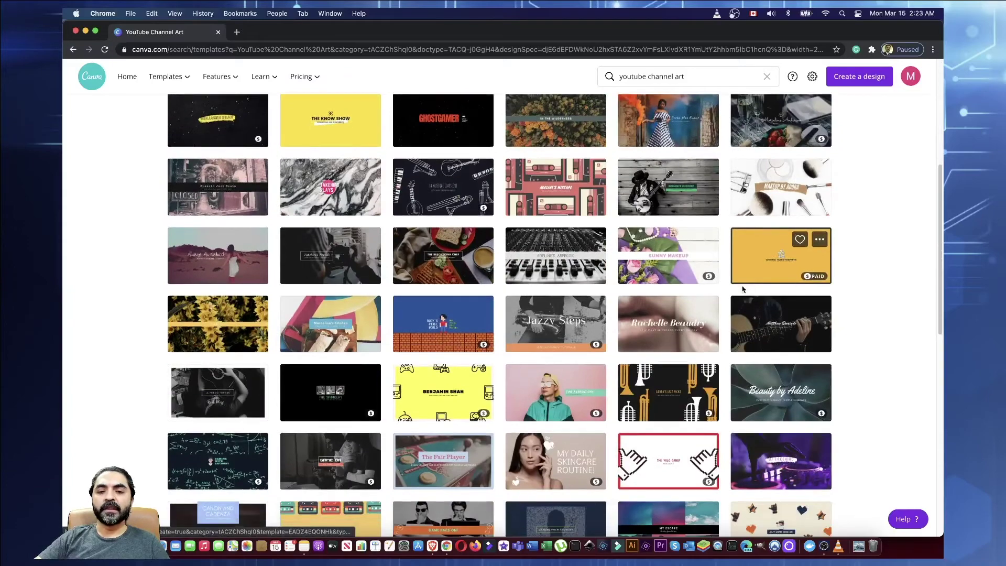
scroll(742, 290, "down", 1)
scroll(742, 289, "down", 1)
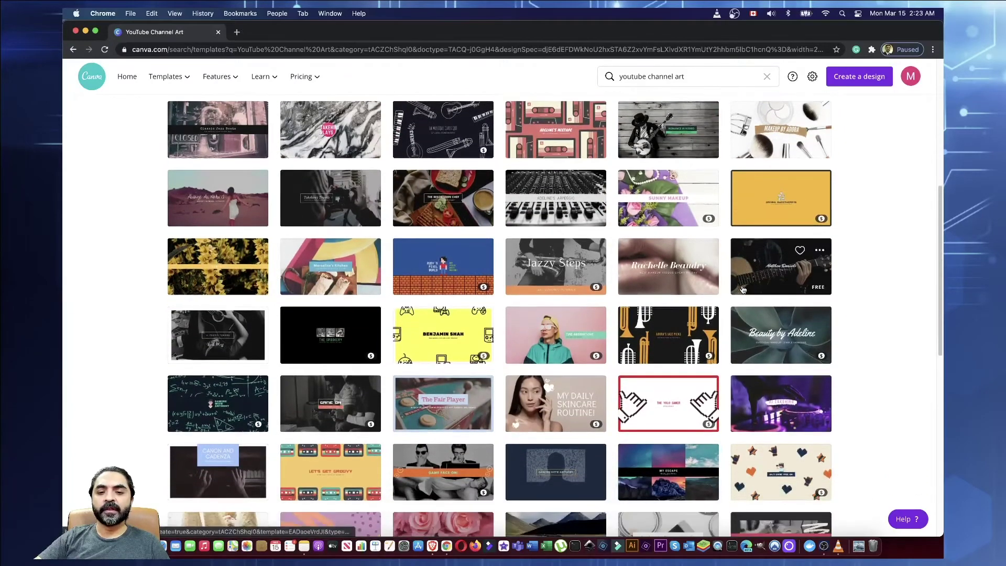
scroll(742, 290, "down", 2)
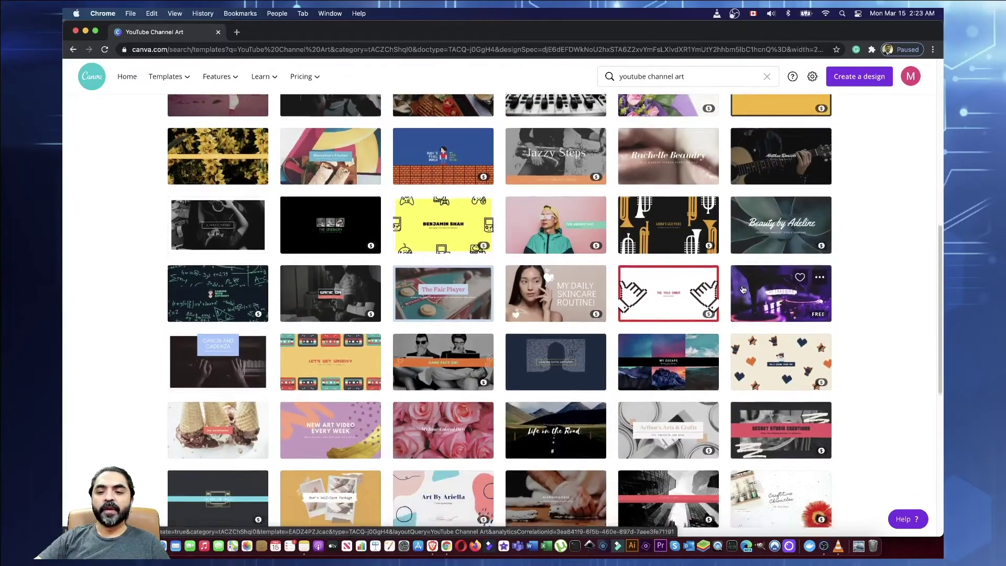
scroll(742, 288, "down", 2)
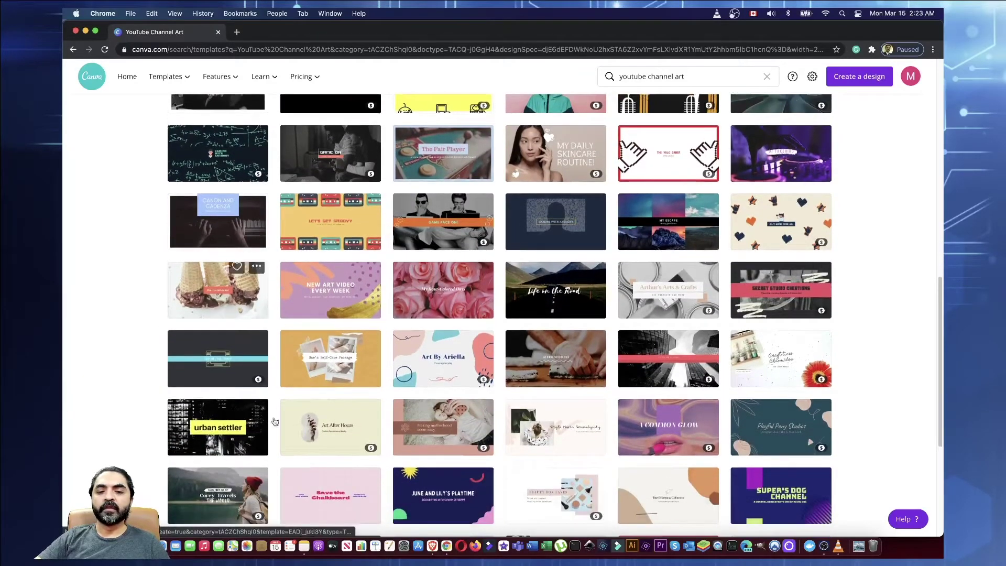
scroll(869, 337, "down", 2)
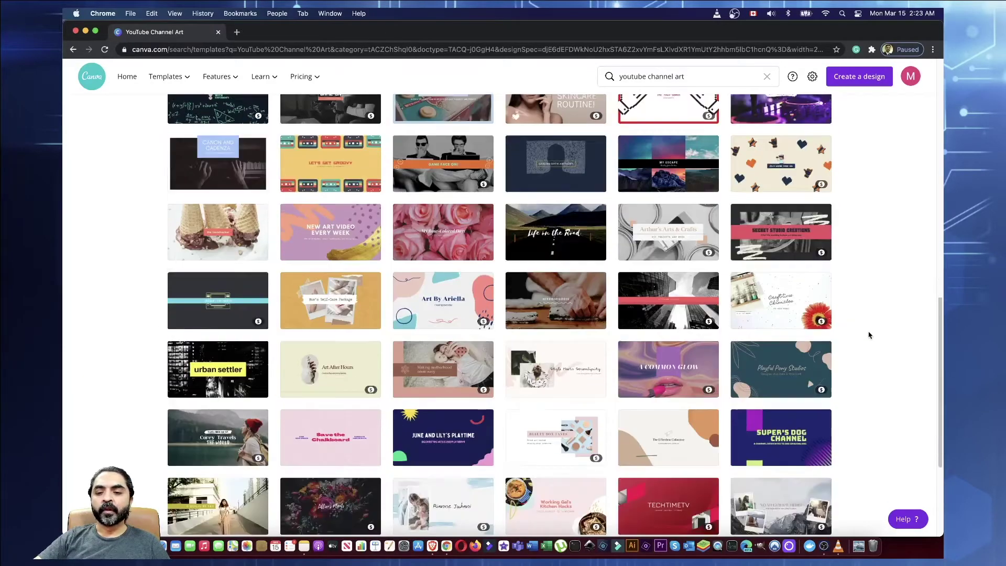
scroll(646, 361, "up", 2)
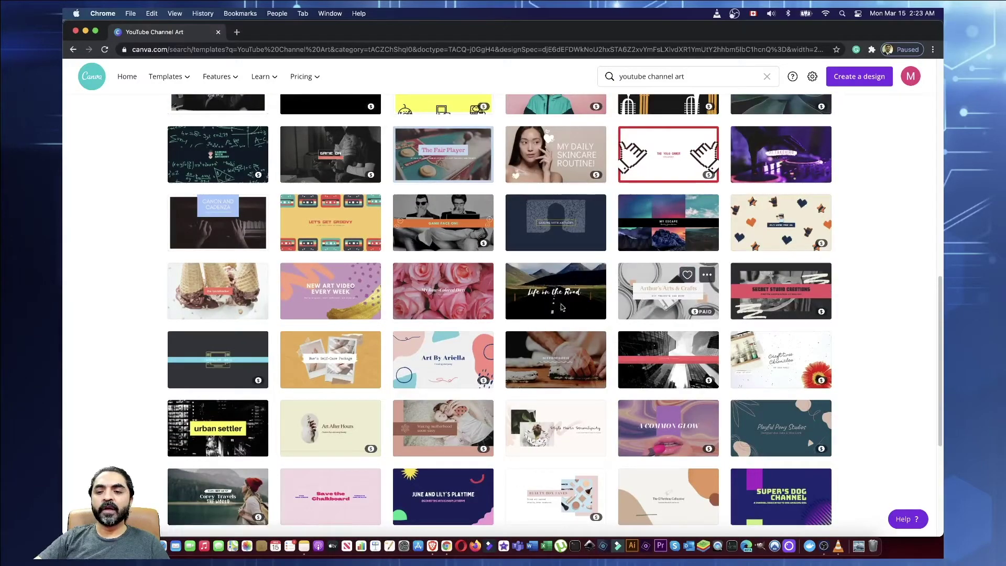
left_click(663, 283)
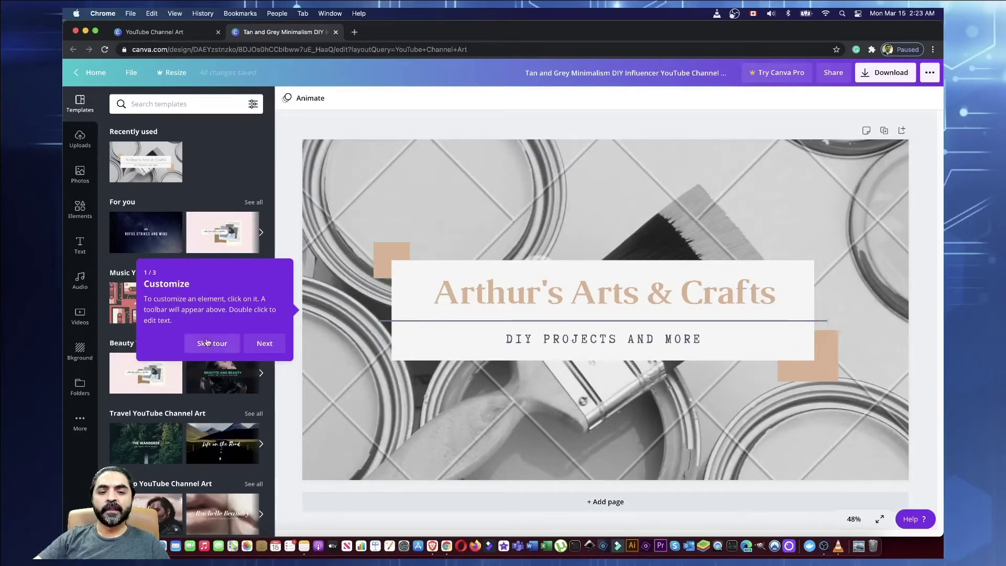
left_click(210, 345)
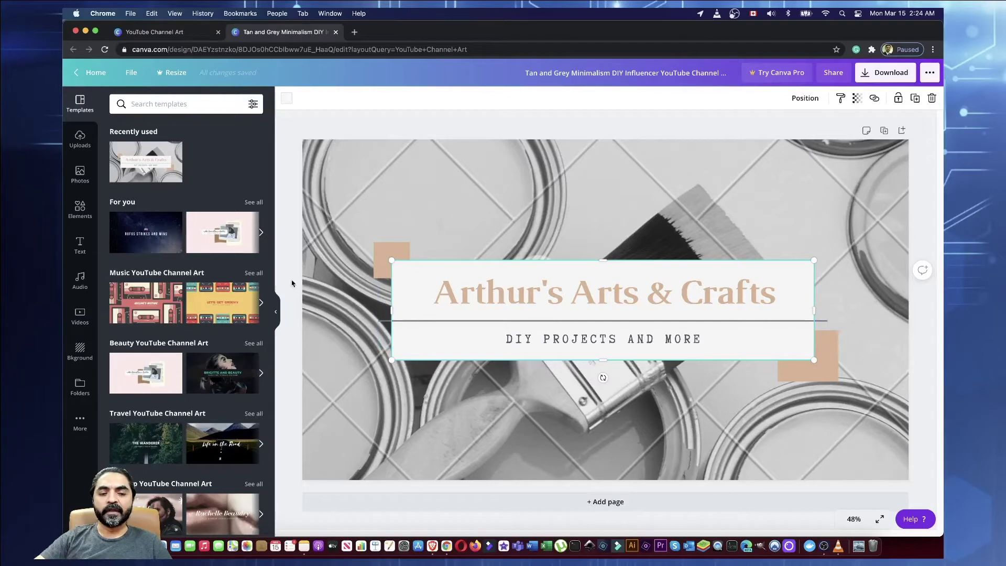
Step: Look through the full "For you" template collection and return to the overview of all template categories
left_click(253, 203)
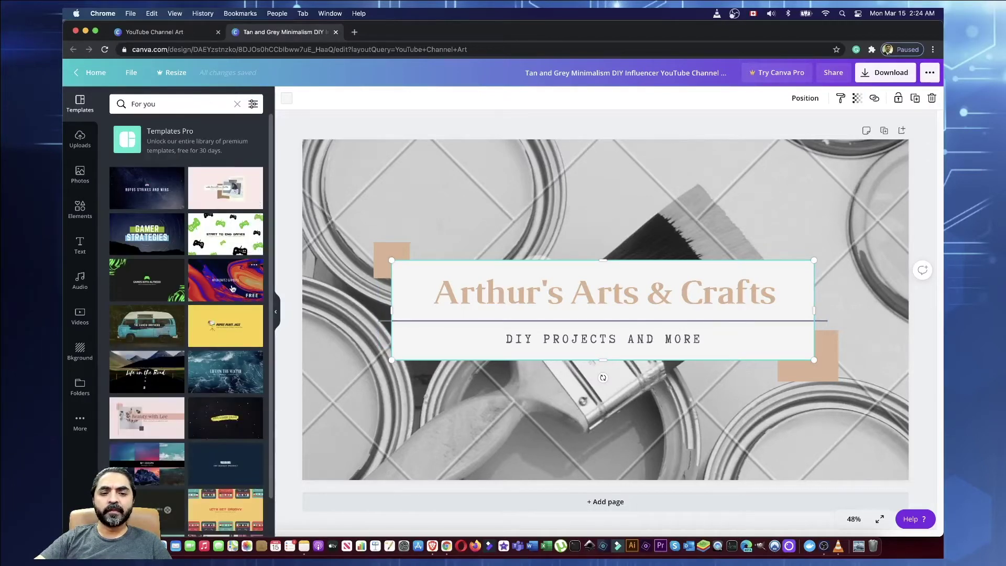
scroll(233, 288, "down", 1)
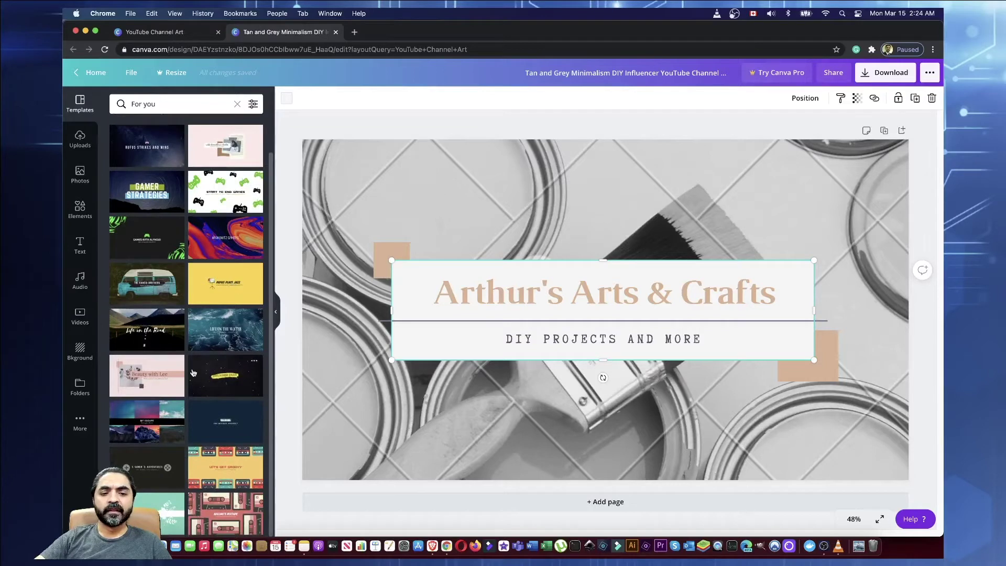
scroll(193, 374, "up", 1)
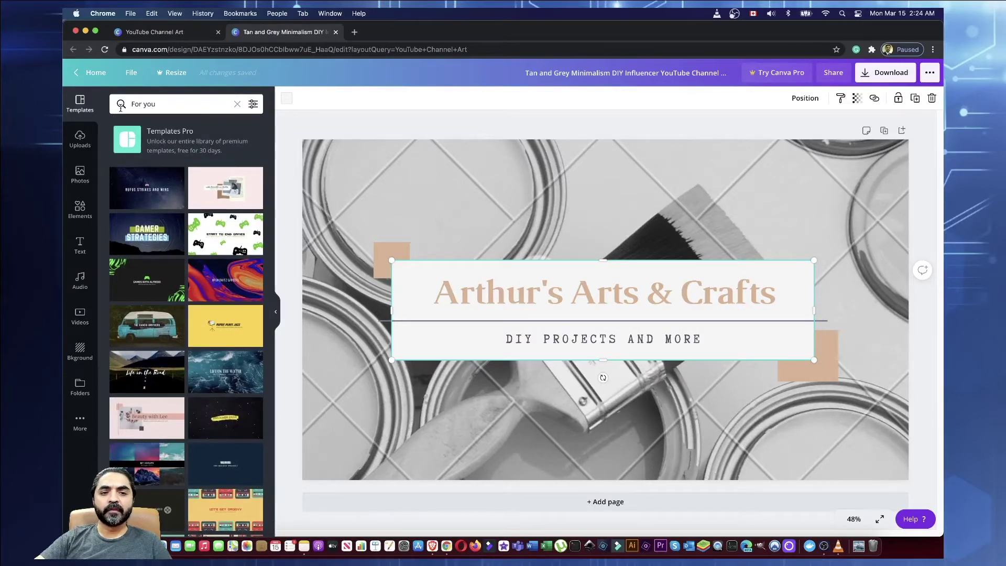
left_click(237, 104)
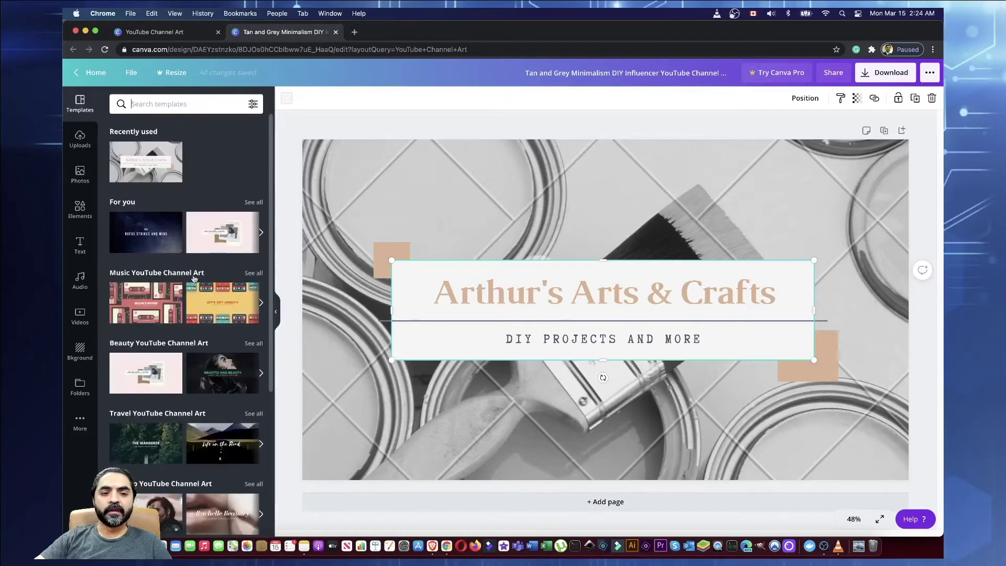
Step: Apply "The Fair Player" arcade-themed template from the list of all results to the channel art page
scroll(167, 346, "down", 1)
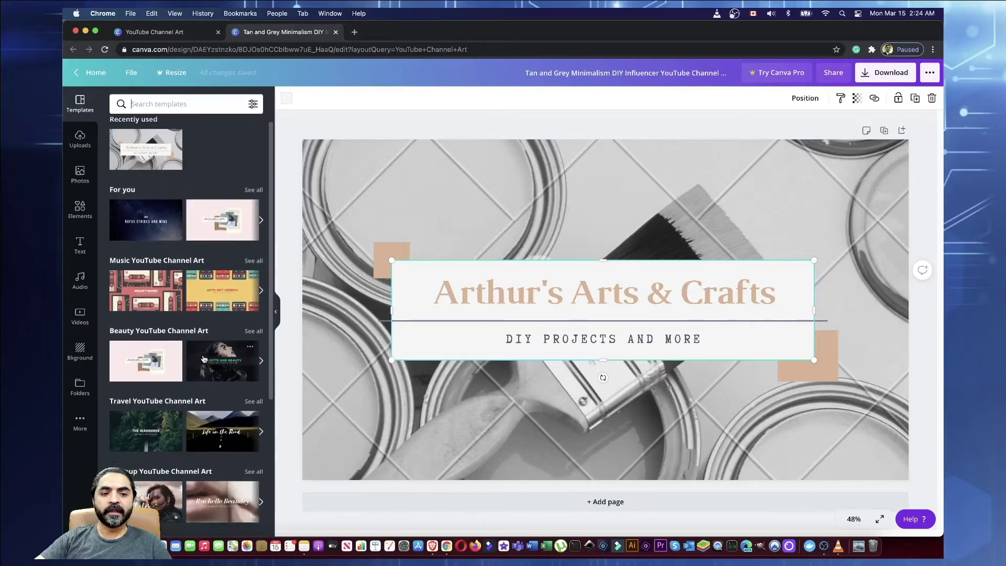
scroll(165, 358, "down", 8)
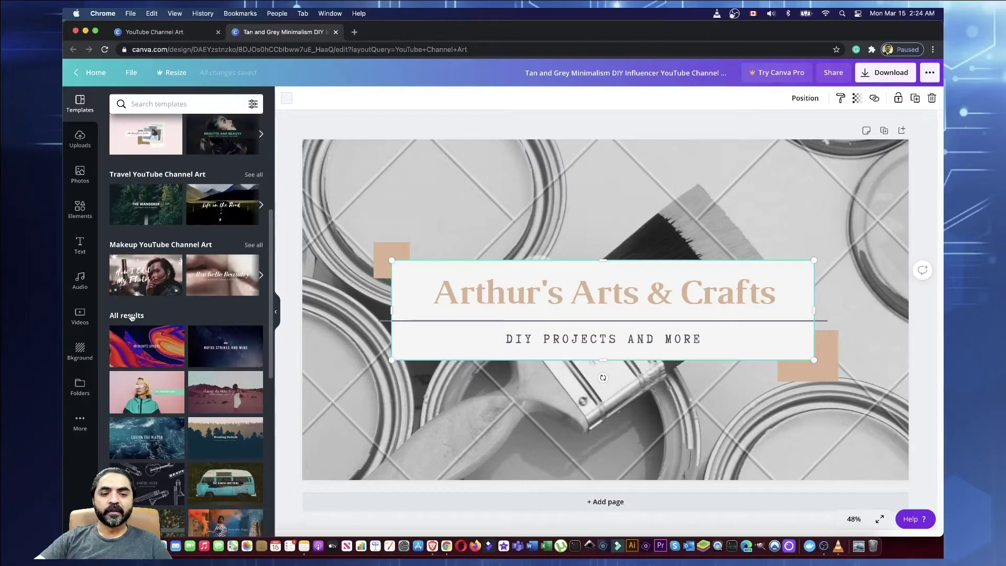
scroll(231, 330, "down", 20)
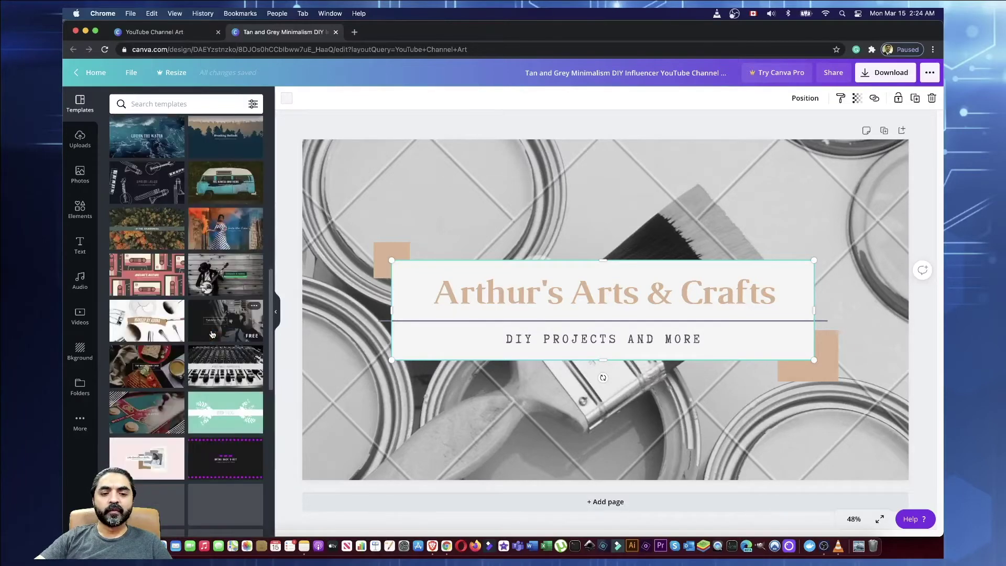
scroll(212, 335, "down", 5)
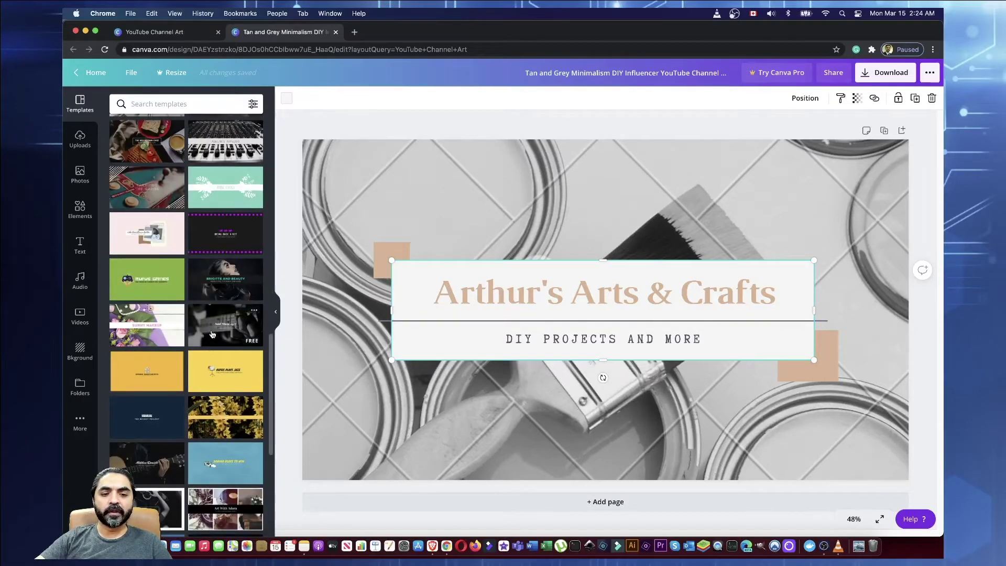
scroll(212, 334, "down", 12)
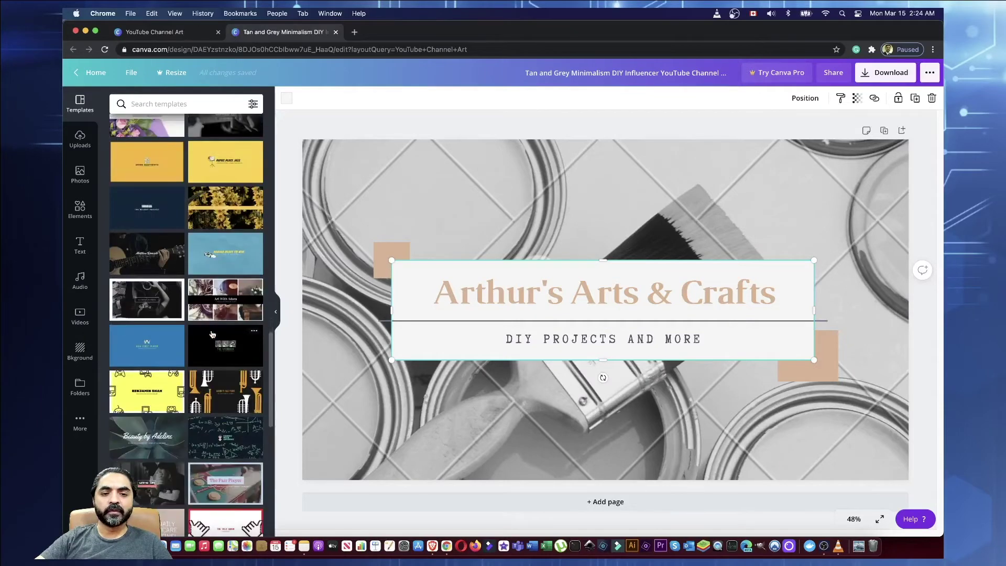
scroll(212, 335, "down", 5)
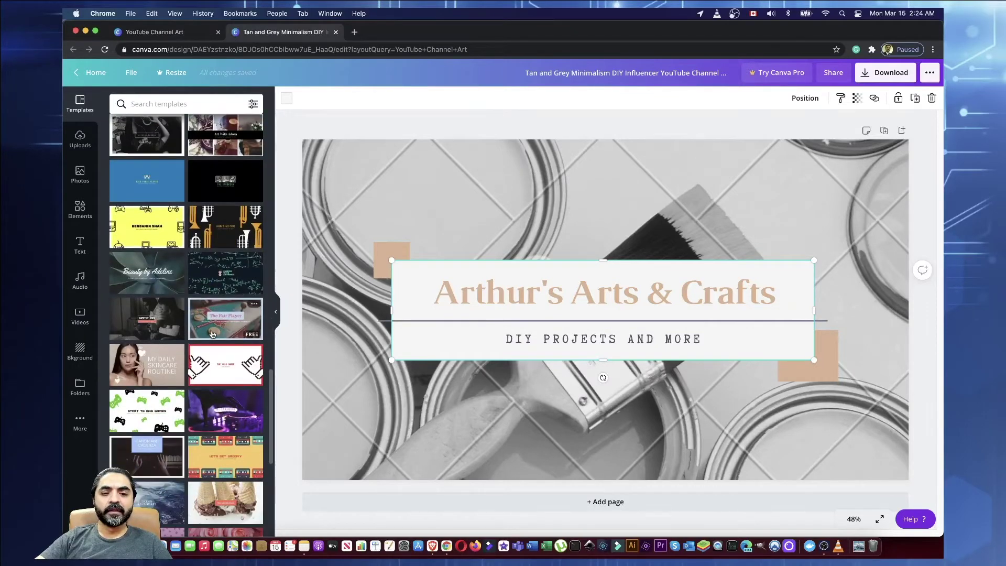
scroll(212, 335, "down", 1)
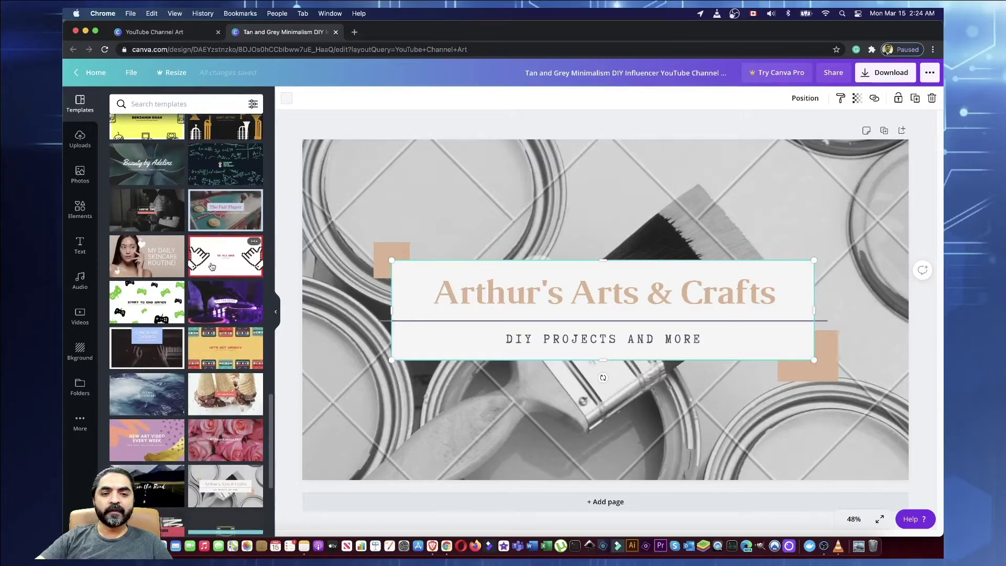
left_click(222, 221)
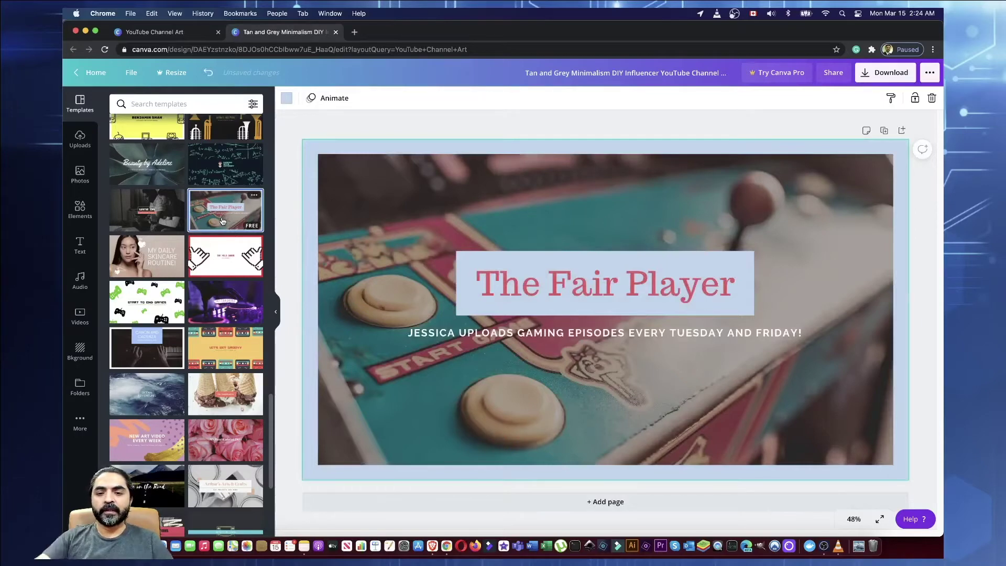
Step: Replace the page design with "The Boho Craftholic" template from the list of all results
scroll(149, 421, "down", 3)
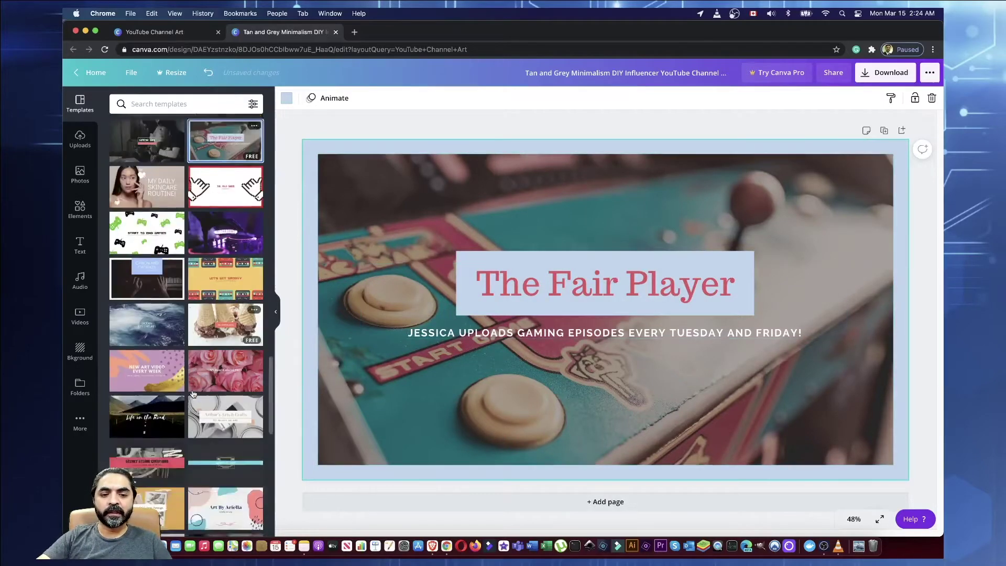
scroll(197, 409, "down", 2)
scroll(197, 408, "down", 5)
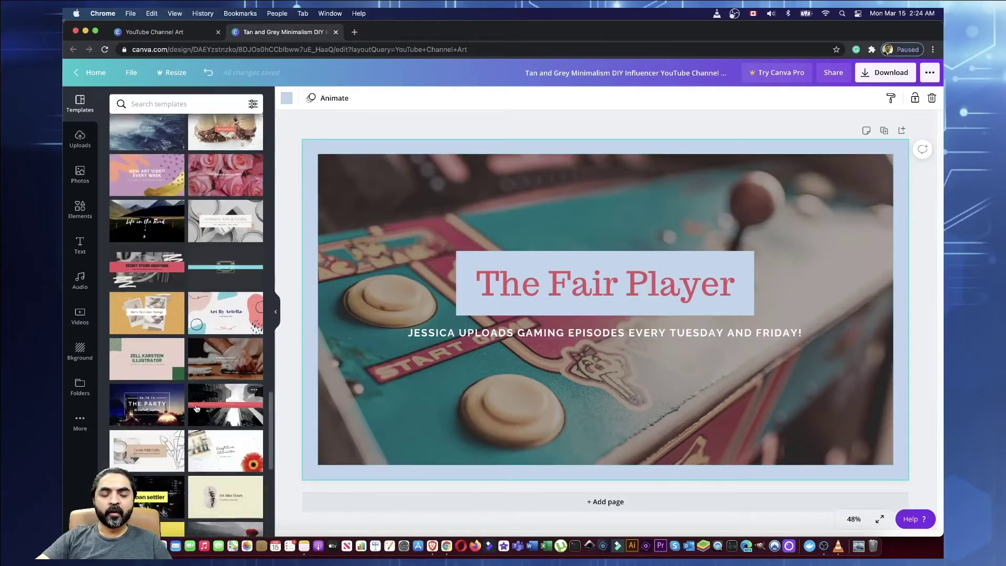
scroll(196, 408, "down", 3)
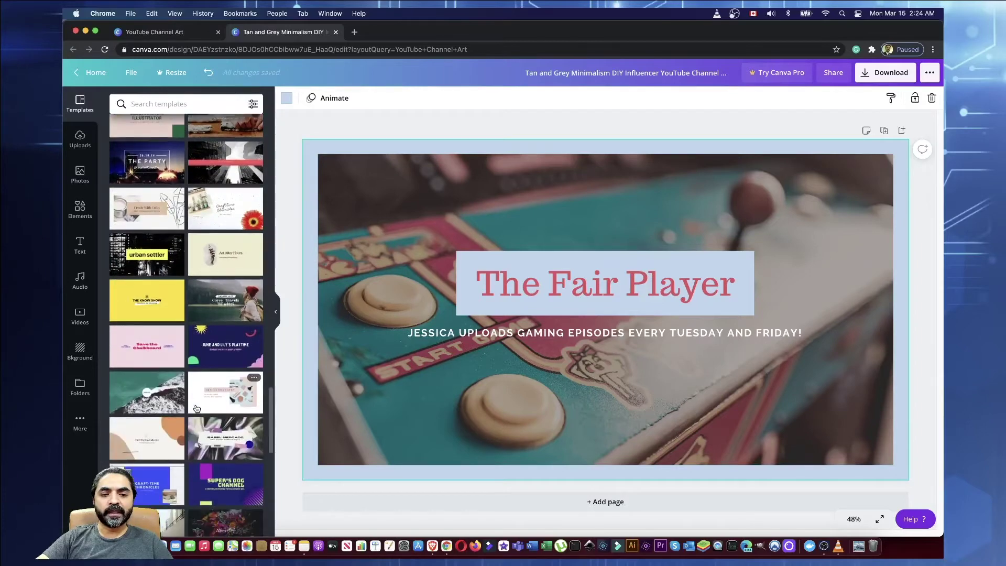
scroll(196, 408, "down", 3)
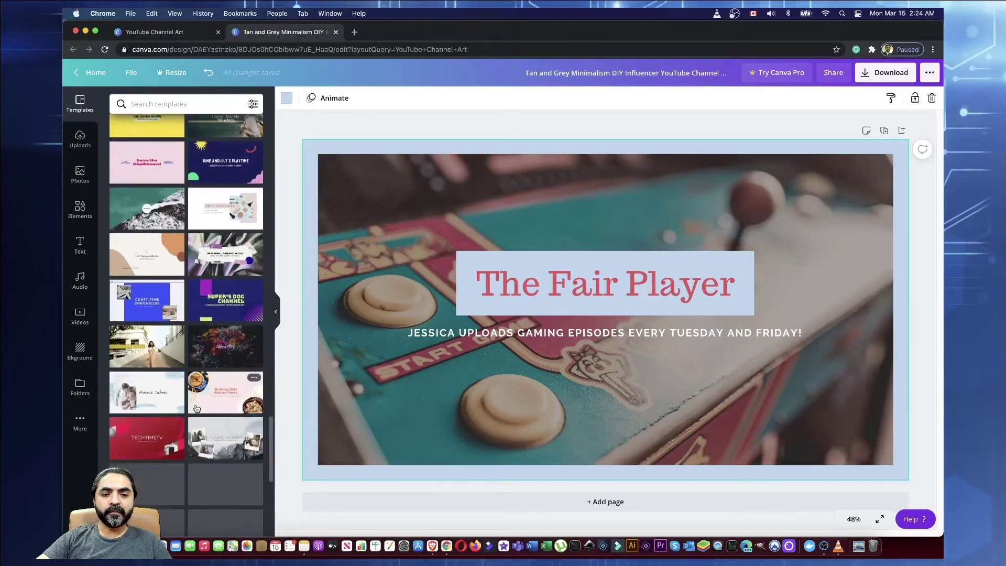
scroll(196, 408, "down", 5)
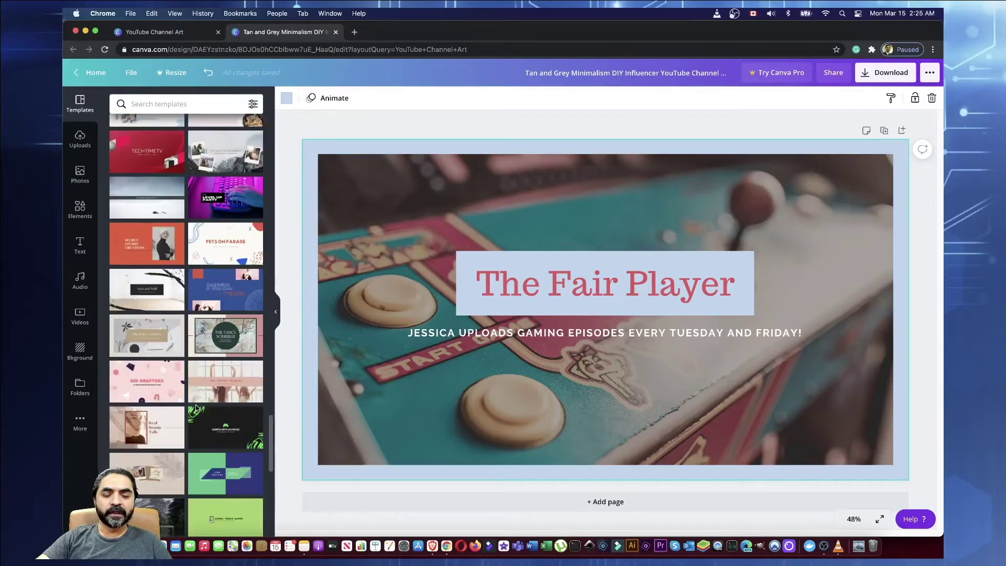
scroll(196, 408, "down", 1)
left_click(145, 295)
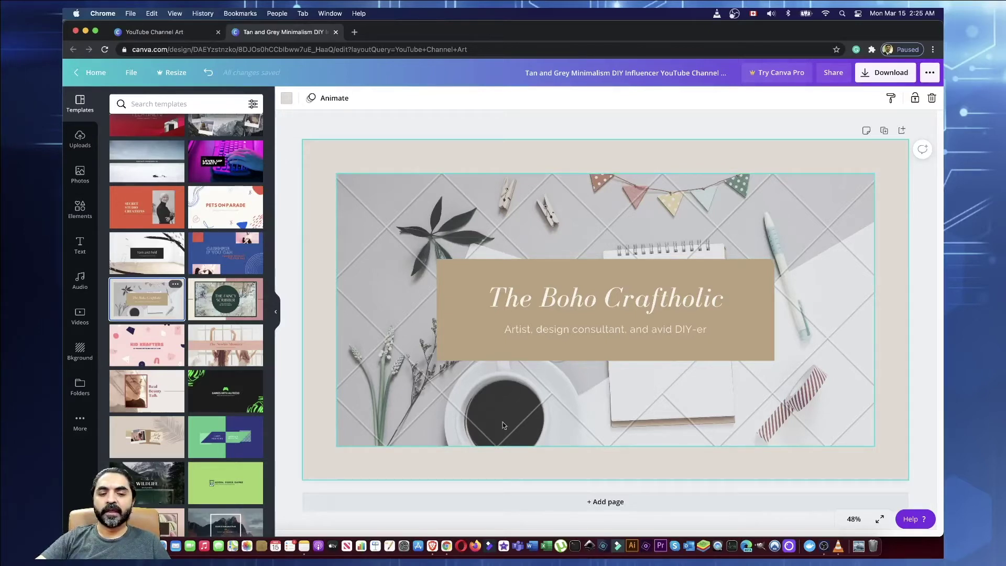
Step: Replace the page design with the cream "Fun with Mattie" toy and game review template
scroll(207, 375, "down", 5)
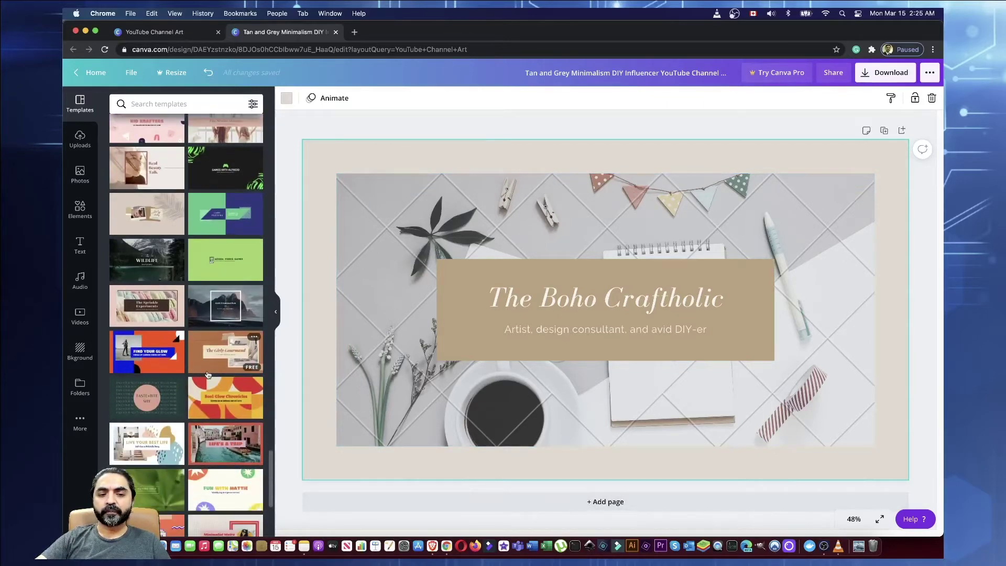
scroll(207, 375, "down", 5)
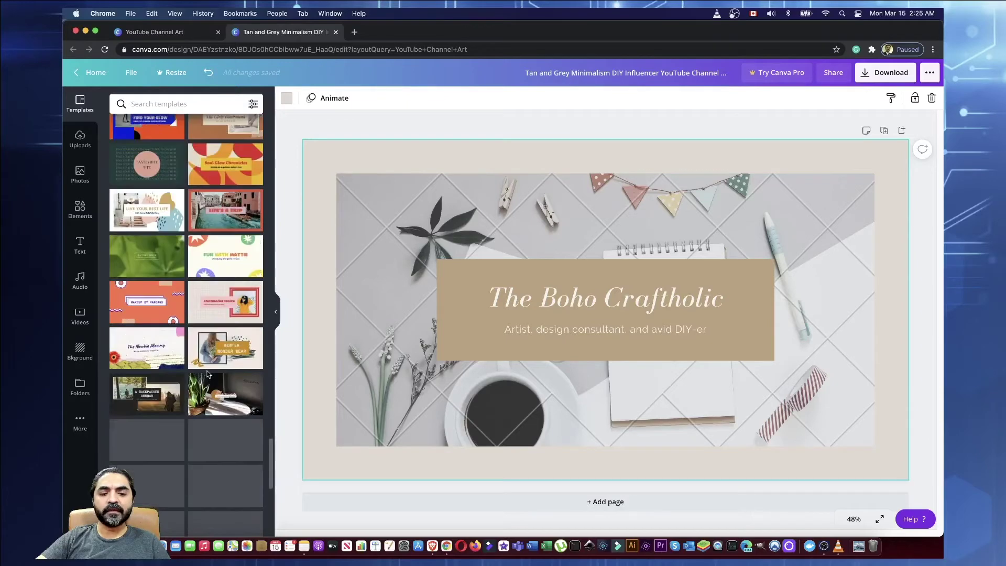
scroll(207, 376, "down", 2)
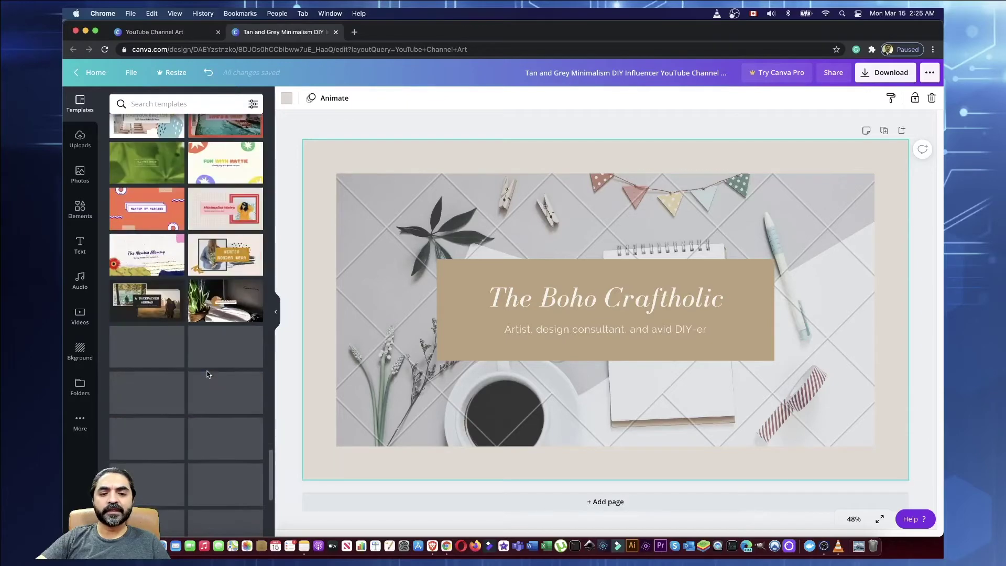
left_click(224, 163)
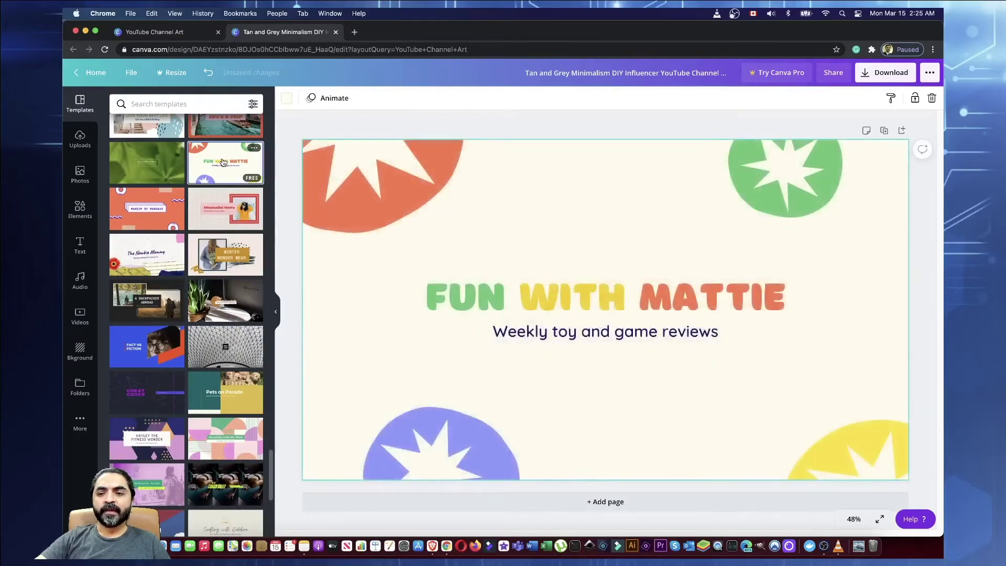
left_click(470, 290)
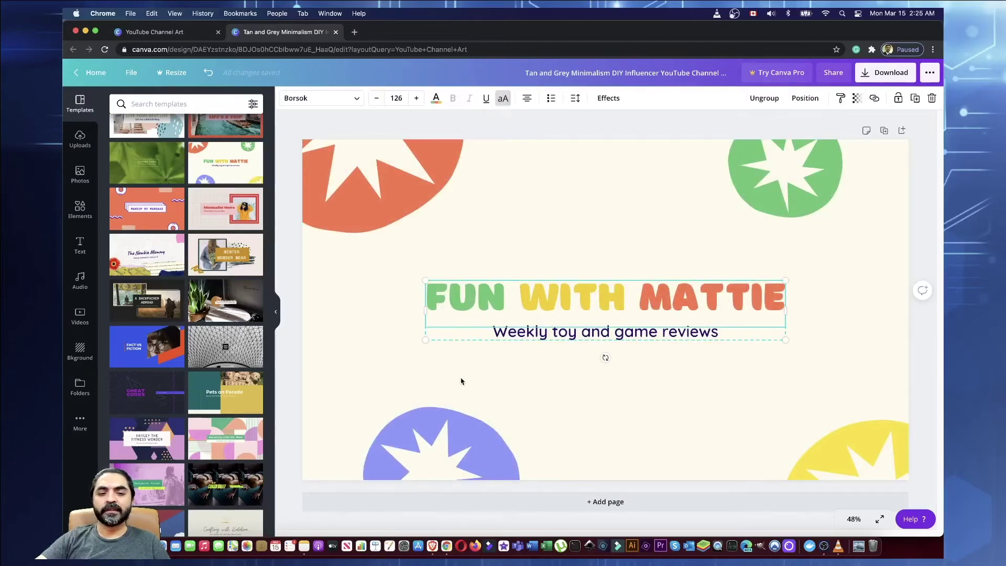
scroll(172, 400, "down", 3)
scroll(172, 400, "down", 5)
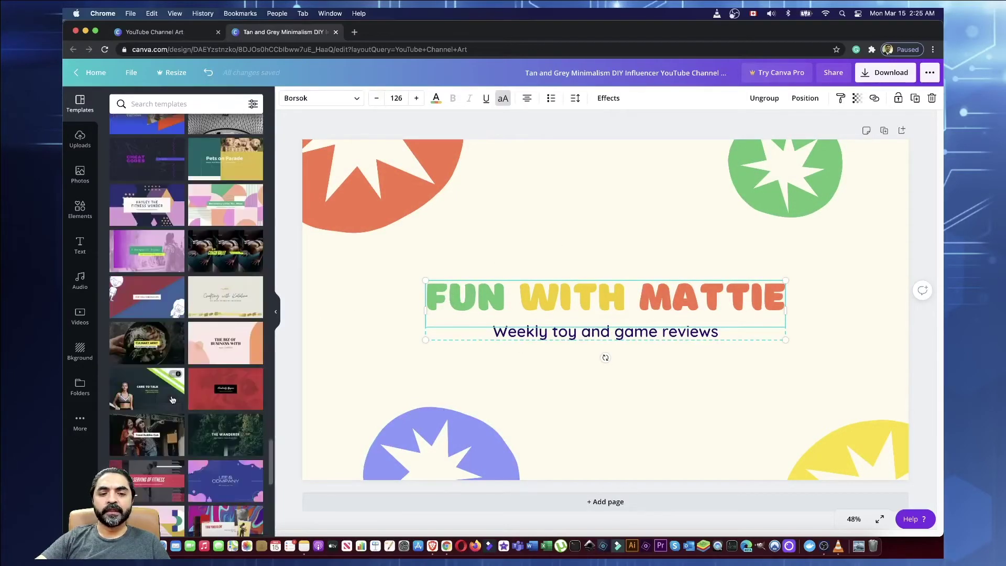
scroll(171, 399, "down", 5)
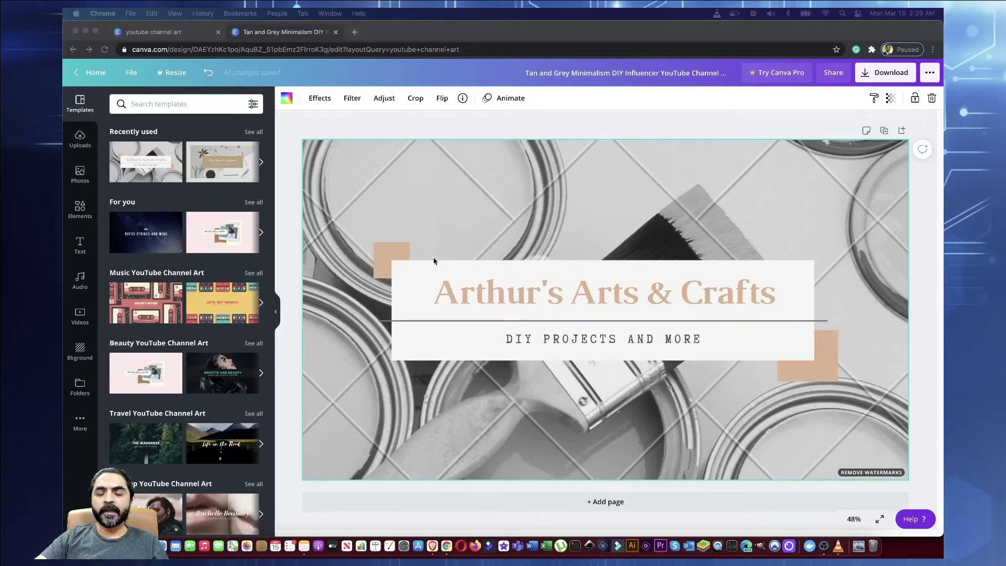
Step: Examine which separate elements make up the arts and crafts design: background photo, white banner, text group, overlapping rectangle and tan squares
left_click(431, 231)
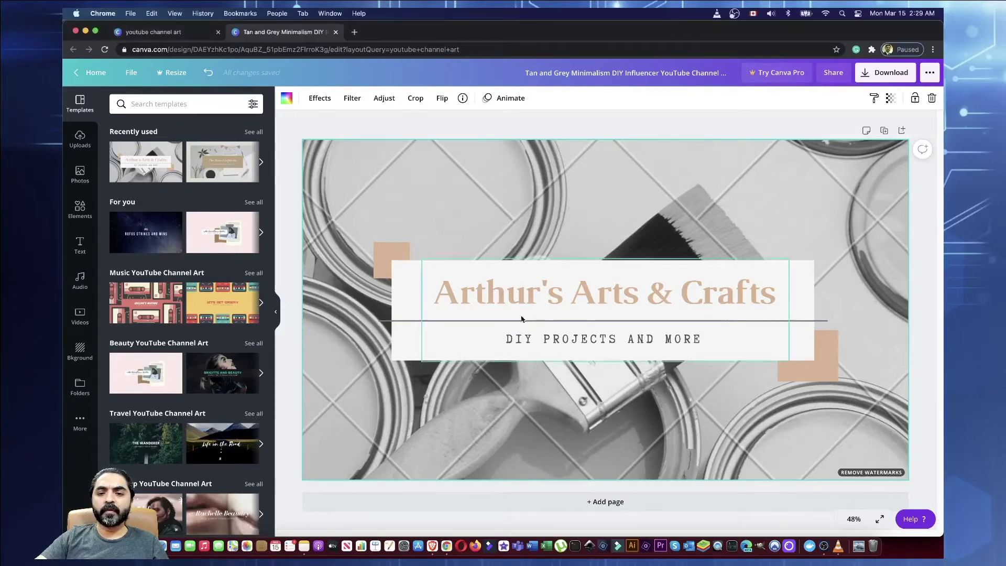
left_click_drag(327, 225, 802, 429)
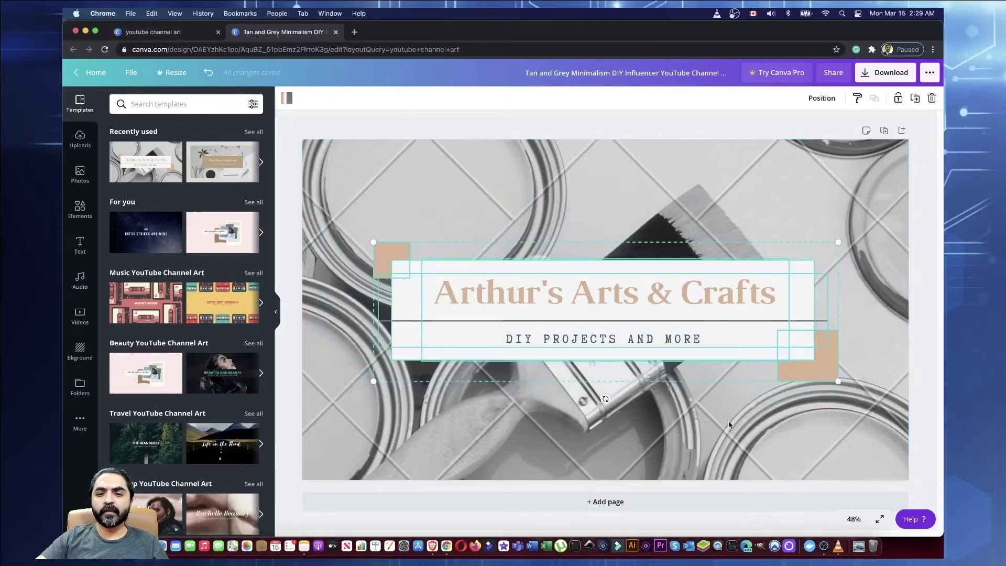
left_click(681, 427)
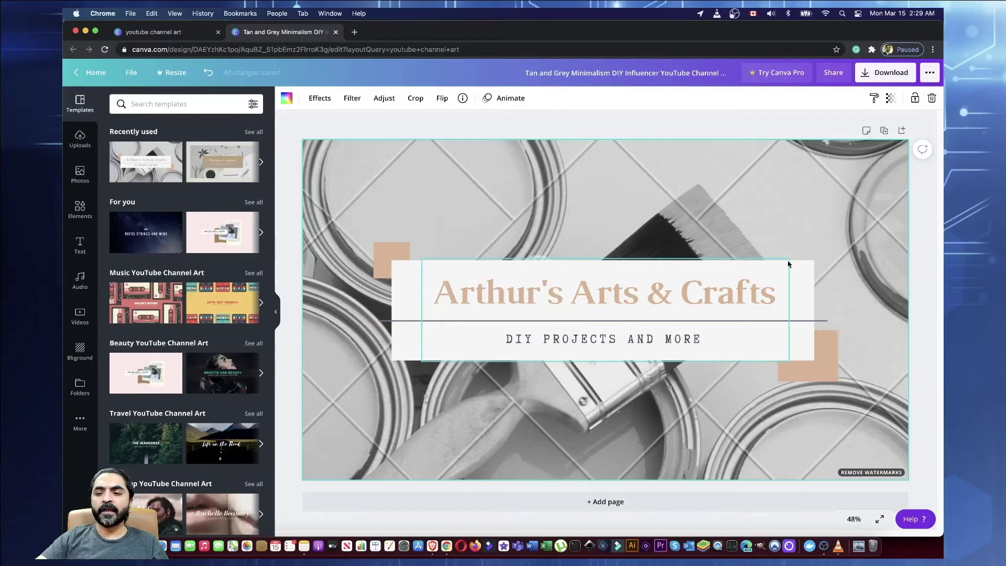
left_click(725, 338)
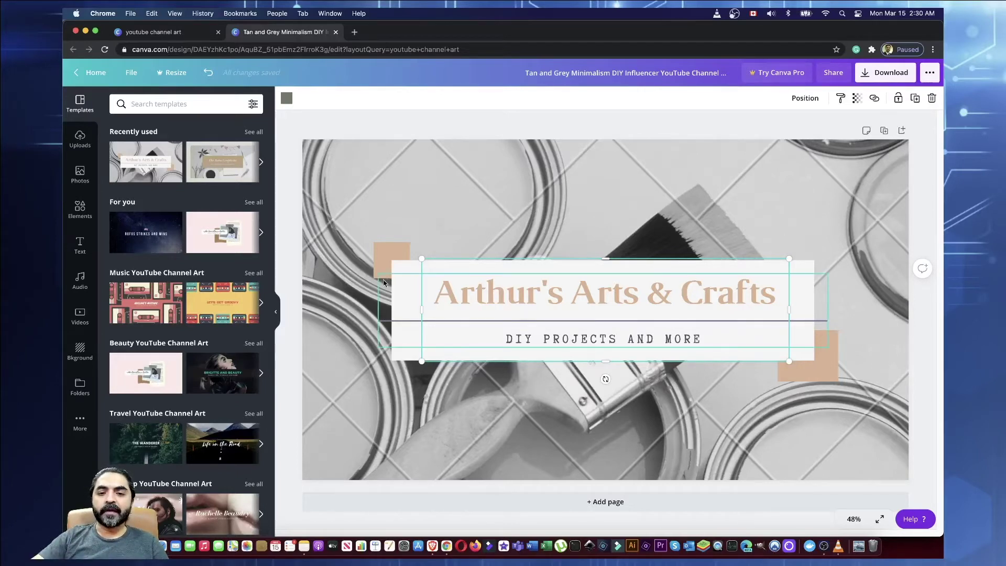
left_click(398, 266)
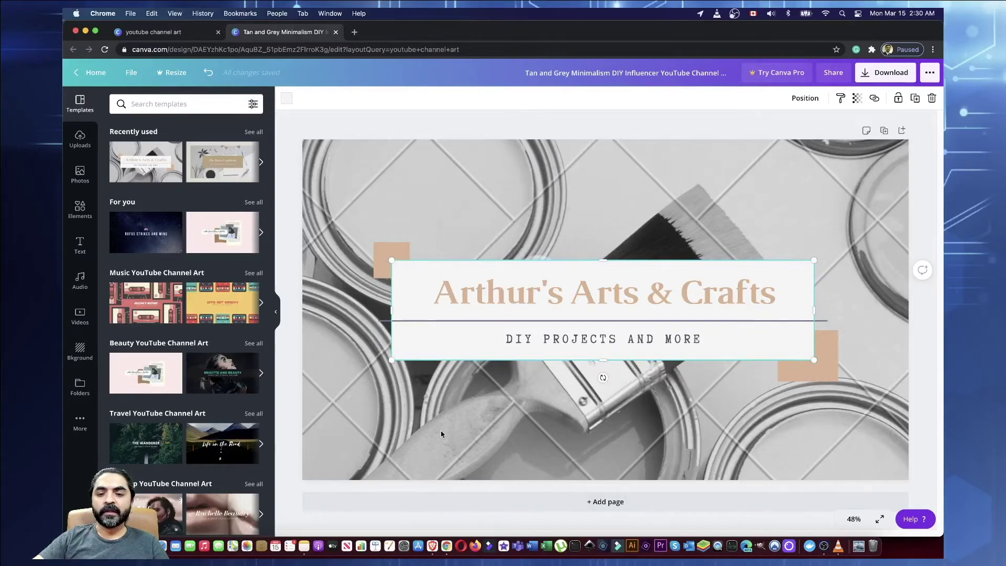
left_click(492, 332)
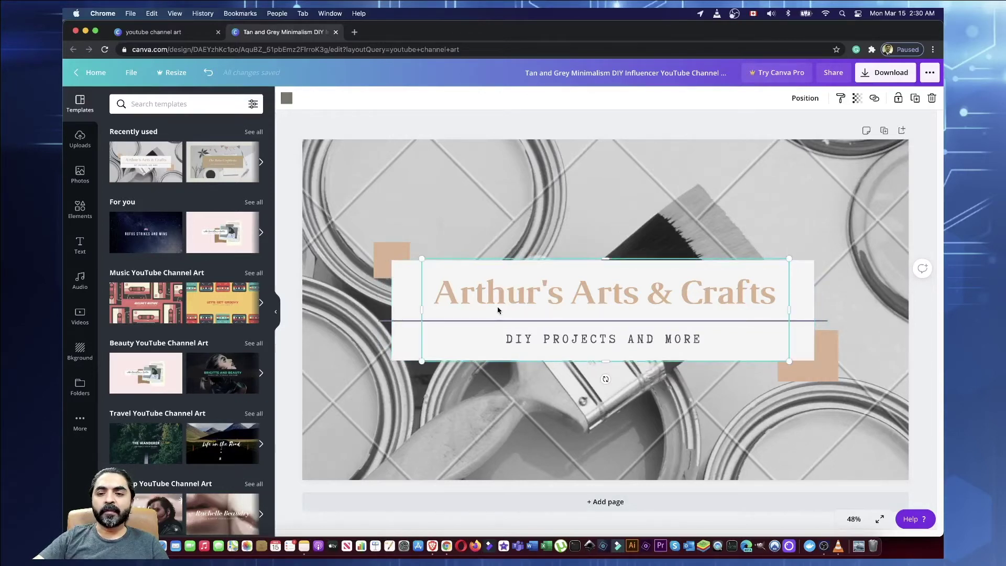
left_click(397, 279)
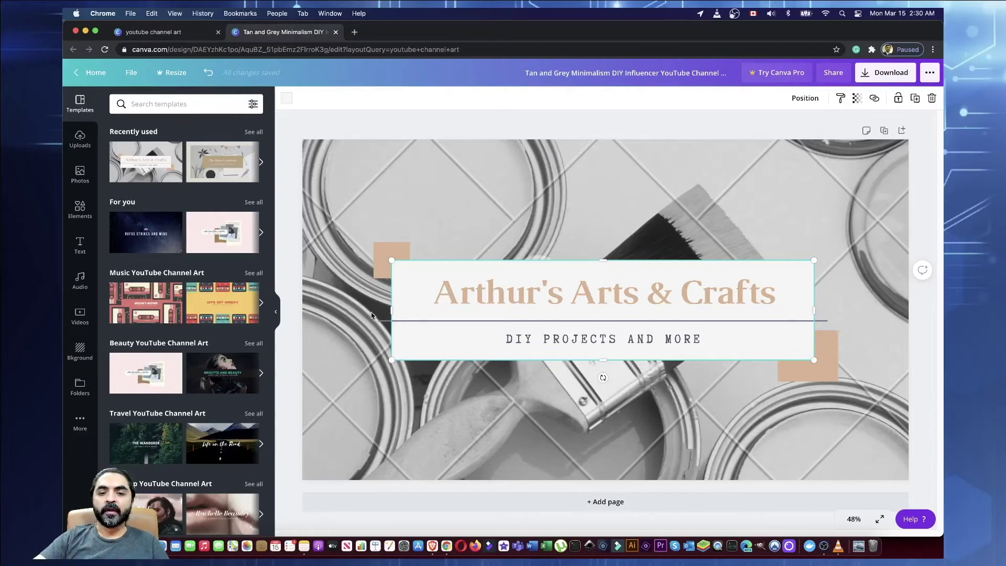
left_click_drag(348, 231, 817, 388)
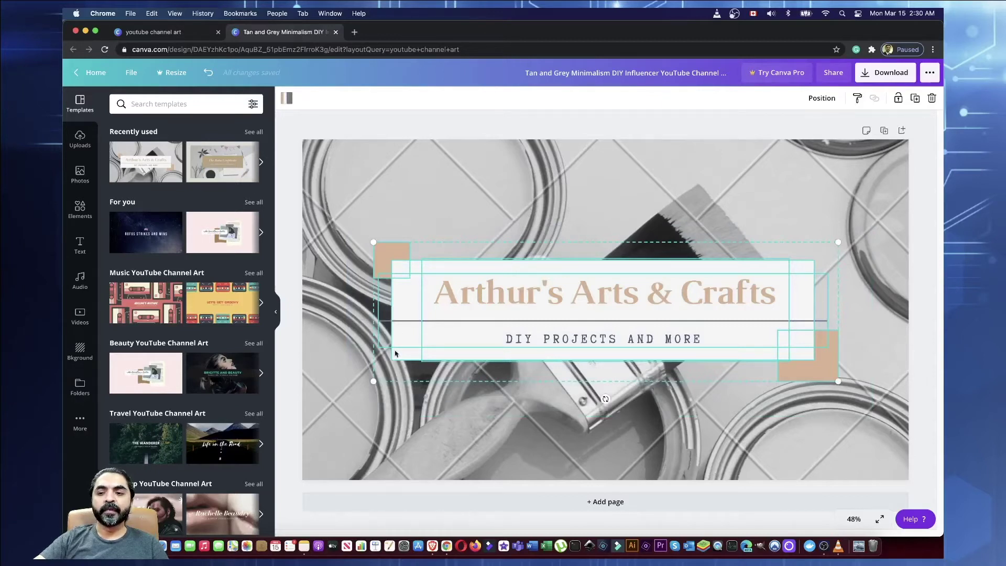
left_click(385, 304)
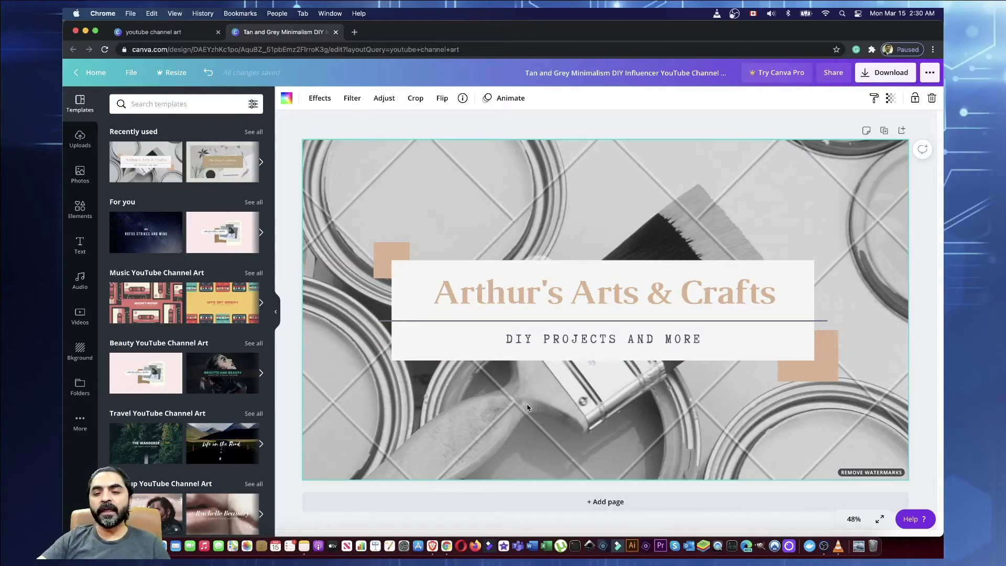
Step: Delete the transparent rectangle lying over the title and subtitle so the text beneath can be edited
left_click(541, 305)
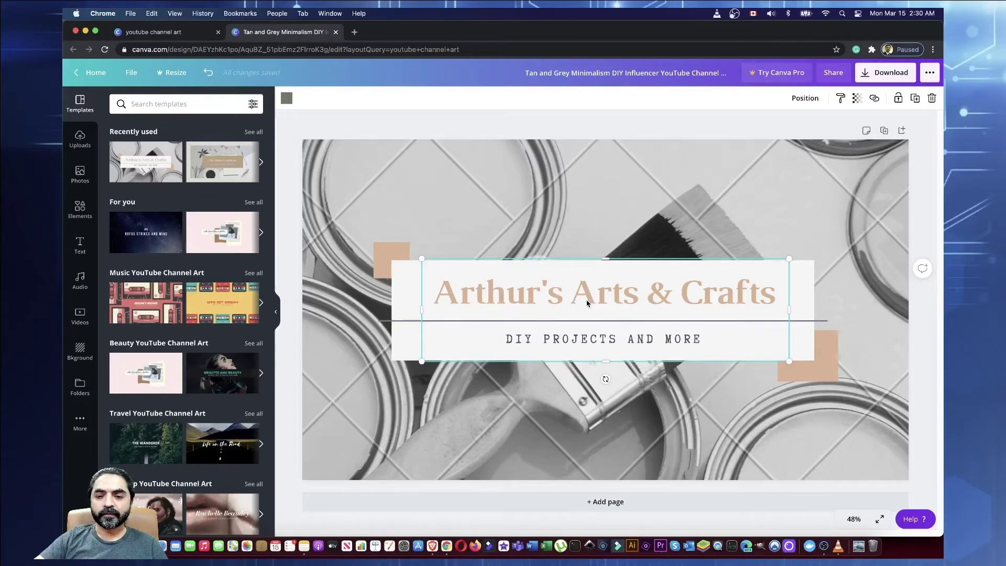
left_click(528, 411)
left_click(464, 344)
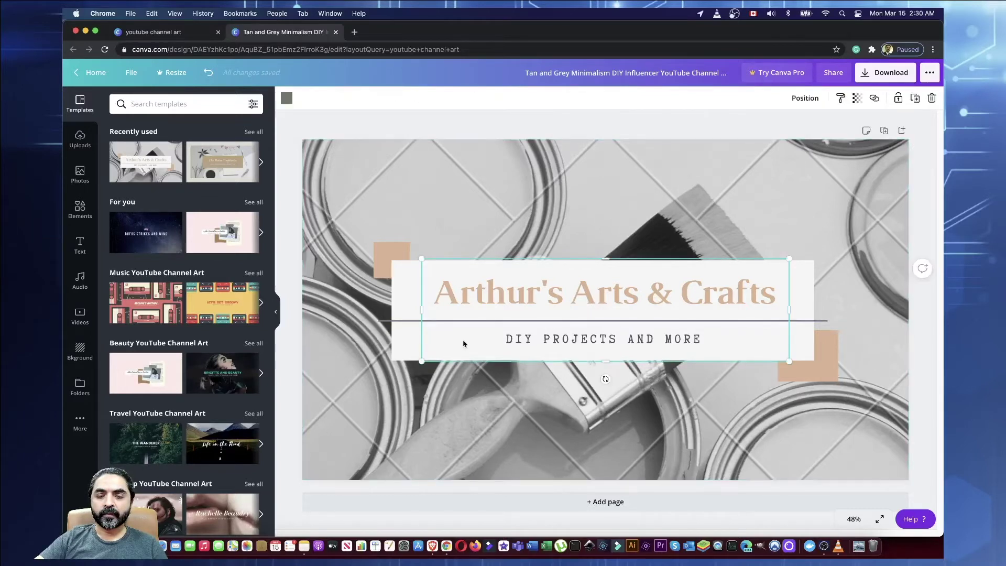
key("Escape")
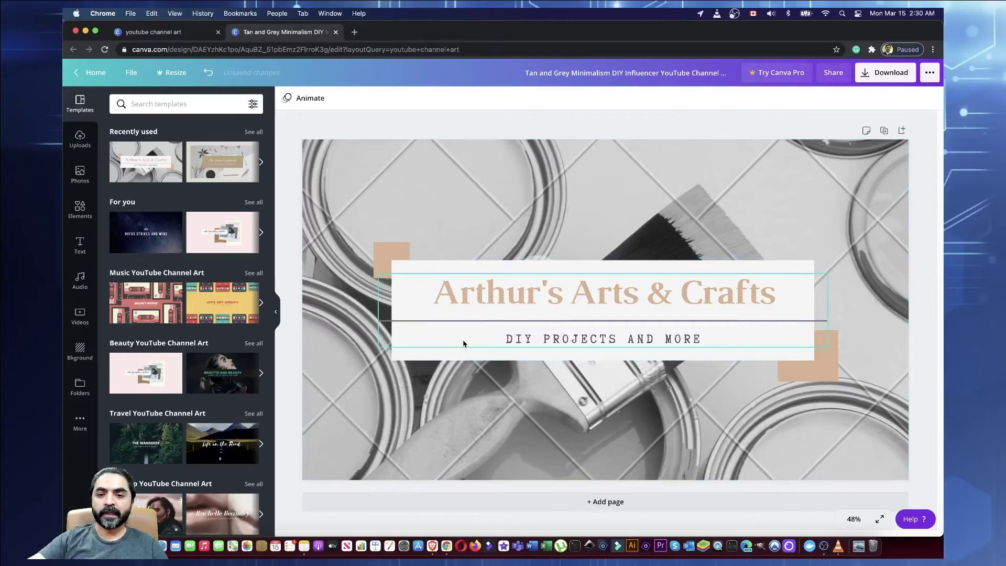
Step: Replace the main title on the white banner with "MCC Test Channel"
double_click(567, 295)
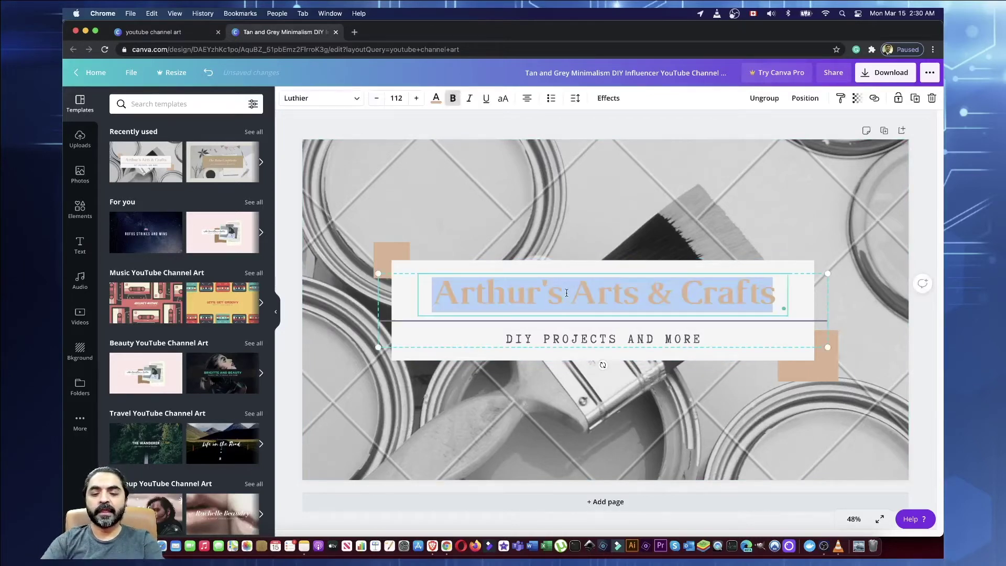
type("MC")
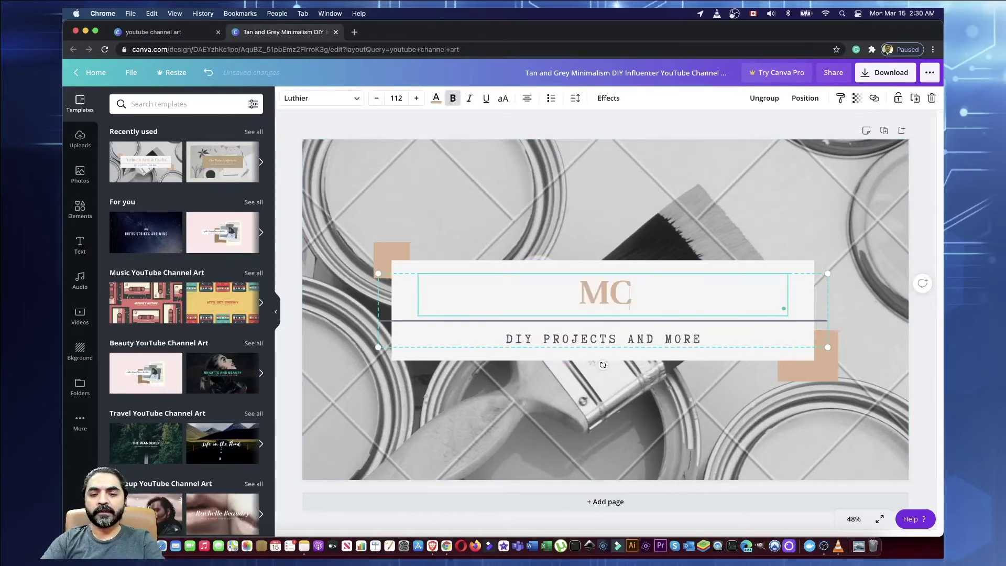
type("C TEst")
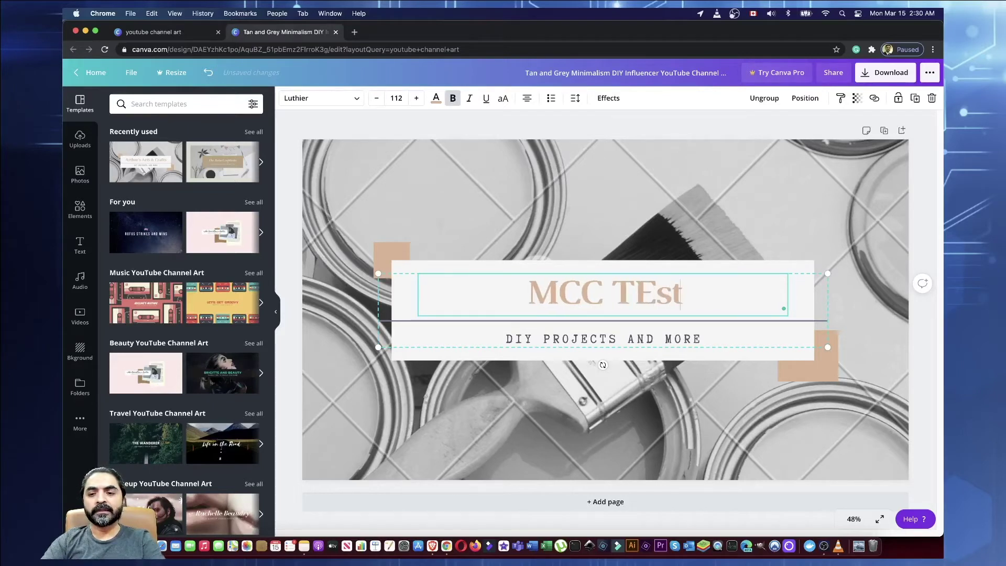
key("BackSpace")
key("BackSpace")
key("BackSpace")
type("est Channel")
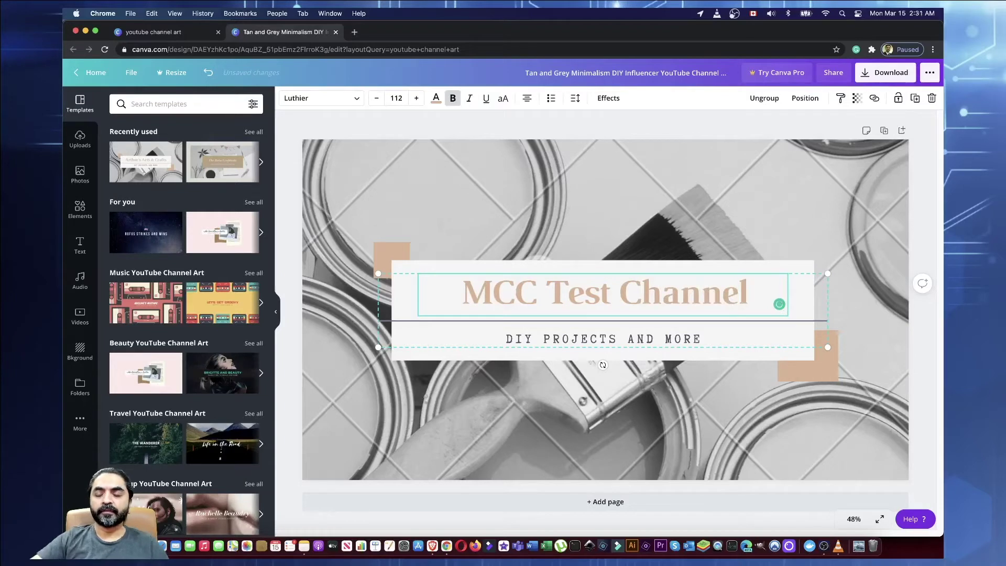
Step: Replace the subtitle under the channel title with "FOR TRAINING VIDEOS"
left_click(587, 341)
left_click(590, 340)
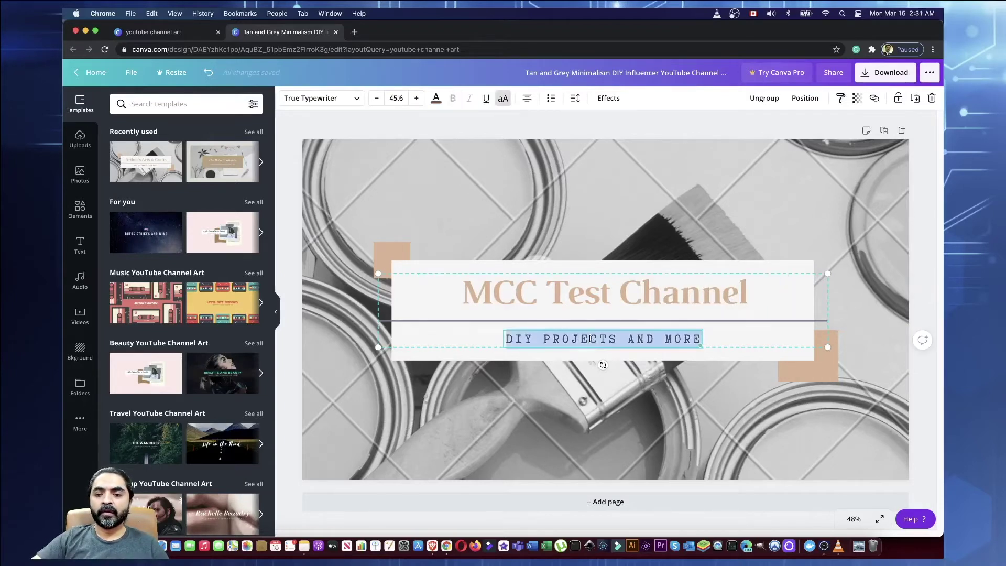
type("FOR TE")
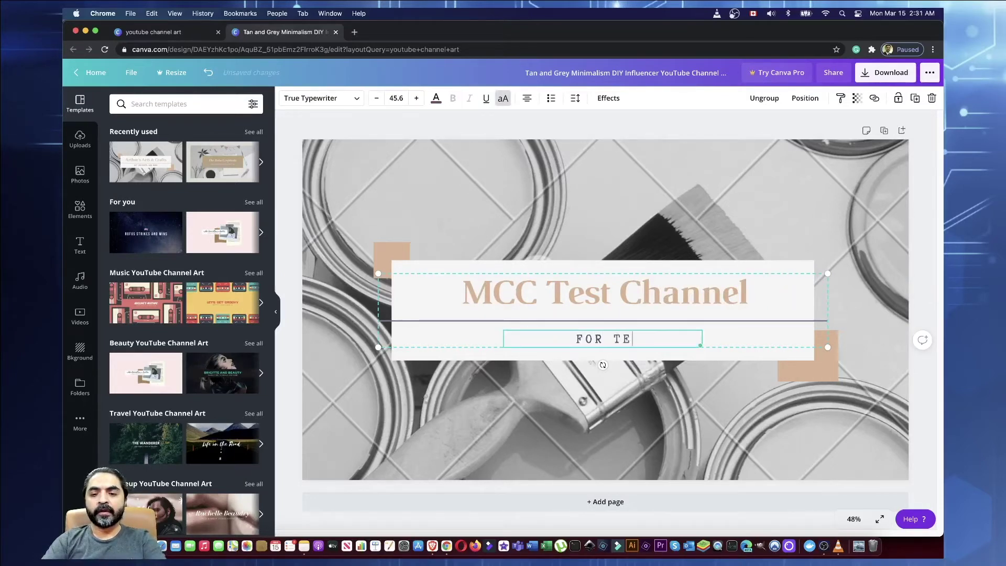
type("STING OUR")
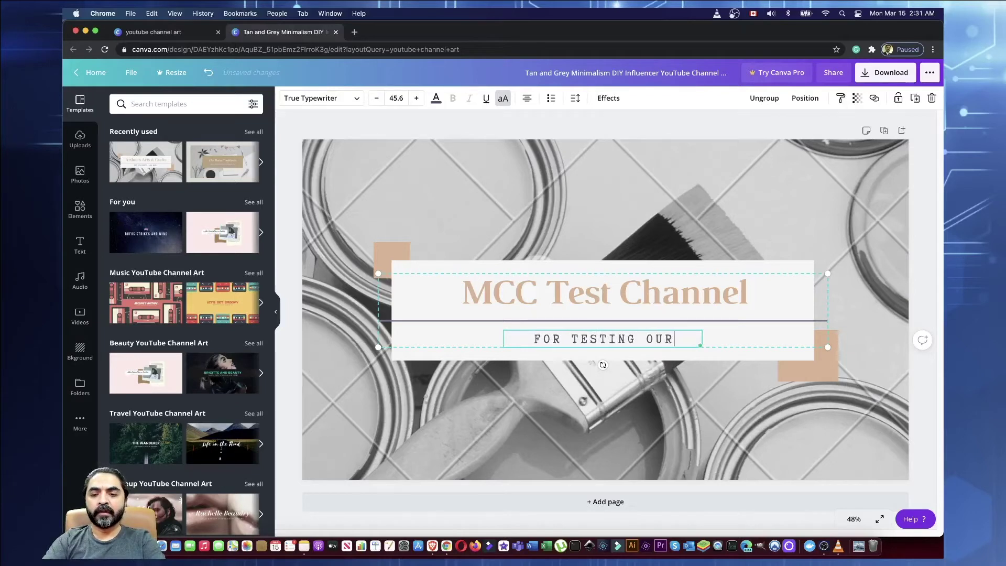
key("BackSpace")
key("BackSpace")
key("BackSpace")
key("BackSpace")
key("BackSpace")
key("BackSpace")
key("BackSpace")
key("BackSpace")
key("BackSpace")
key("BackSpace")
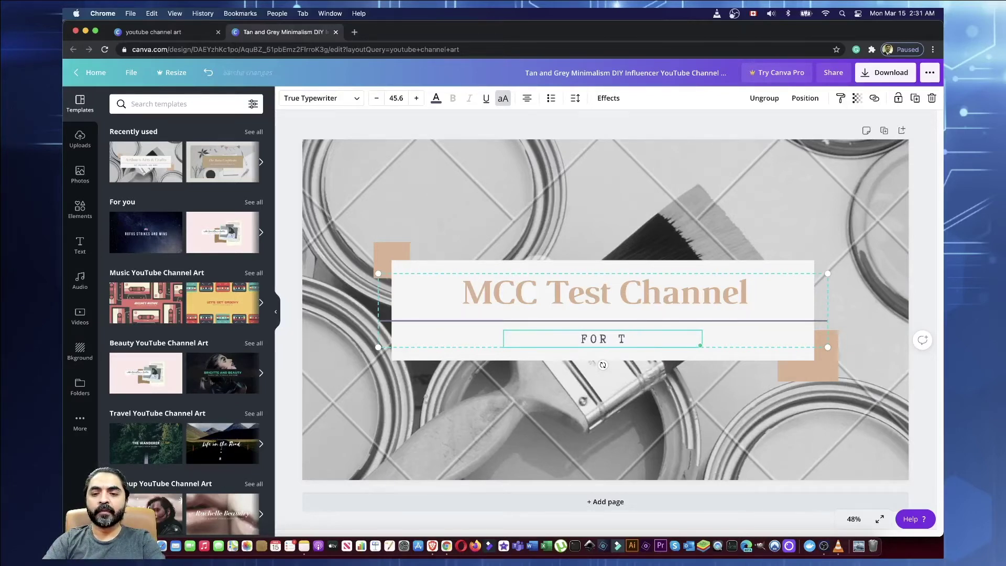
type("RAINI")
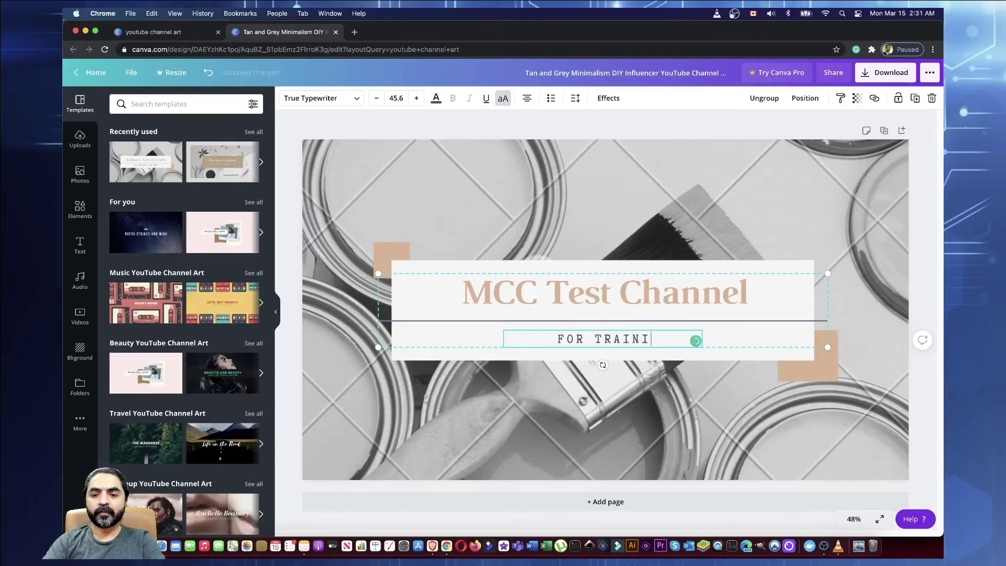
type("NG VIDEOS")
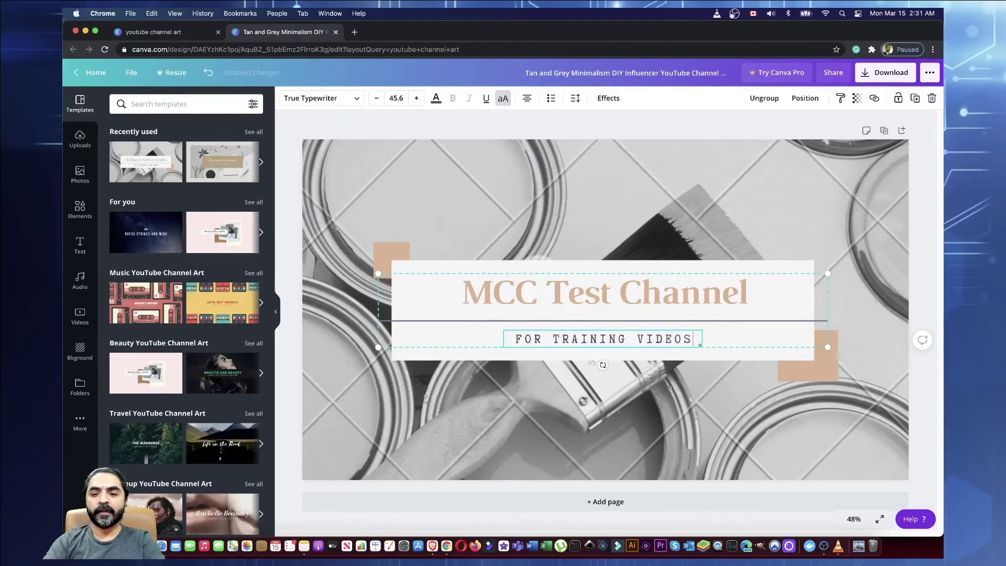
left_click(591, 379)
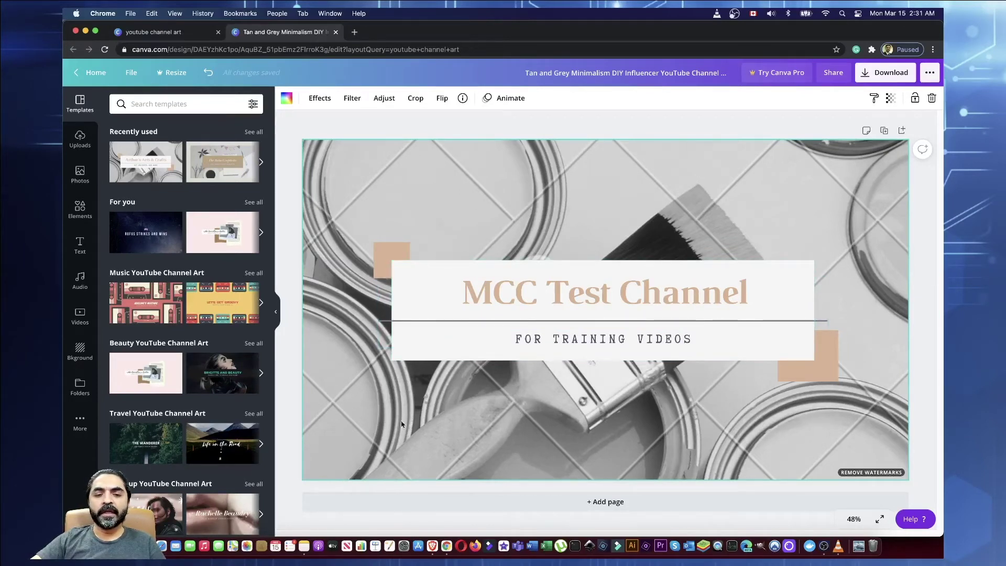
Step: Try the recently used tan craft-desk template and the starry gaming template on the page
left_click(222, 168)
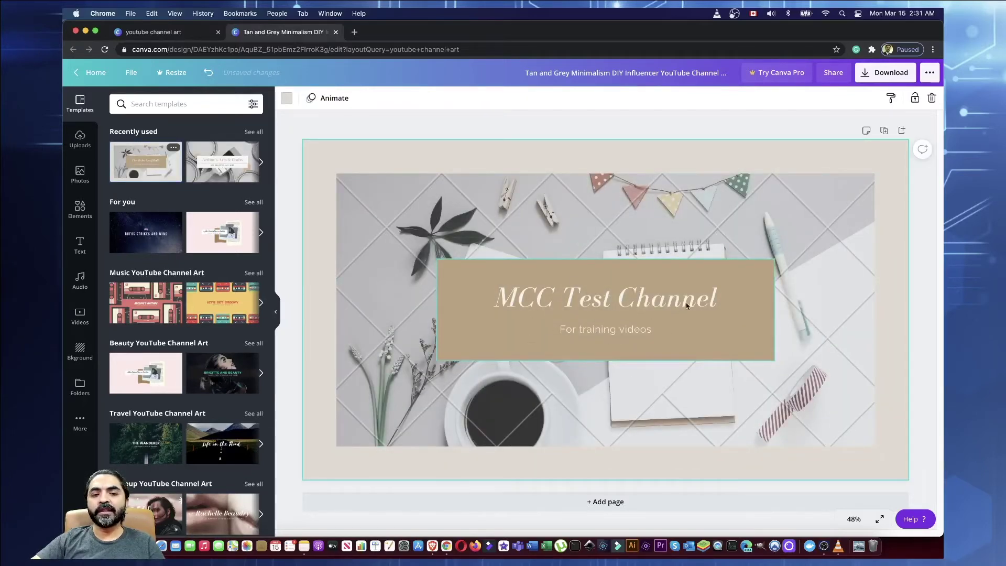
left_click(146, 236)
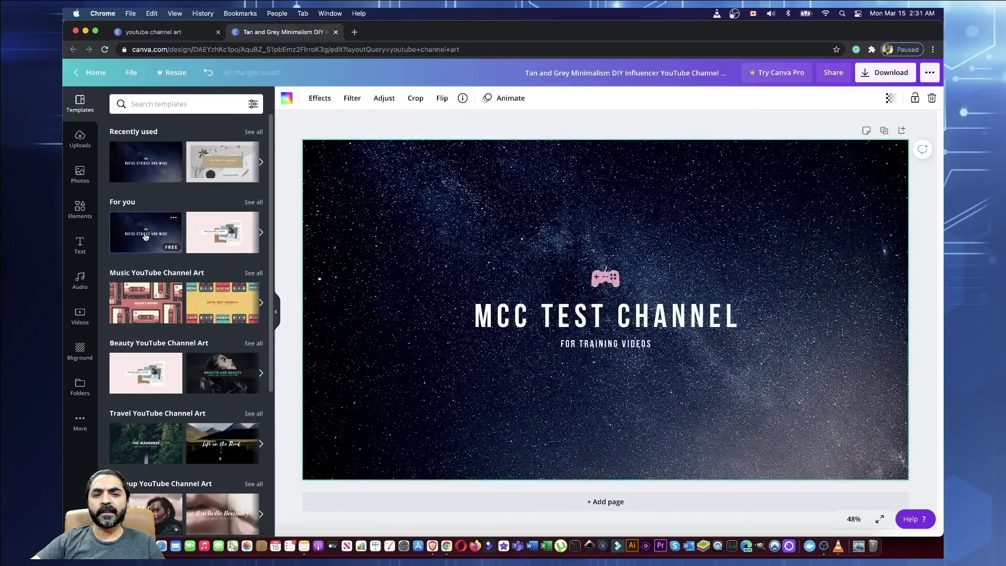
Step: Apply the abstract art template with coral and teal shapes from the list of all results to the page
scroll(150, 278, "down", 10)
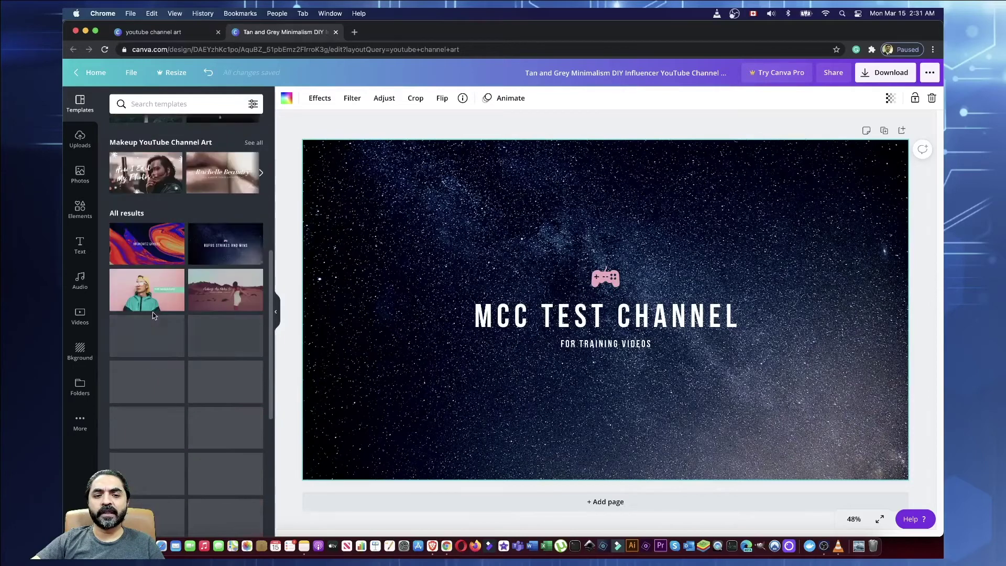
scroll(154, 315, "down", 5)
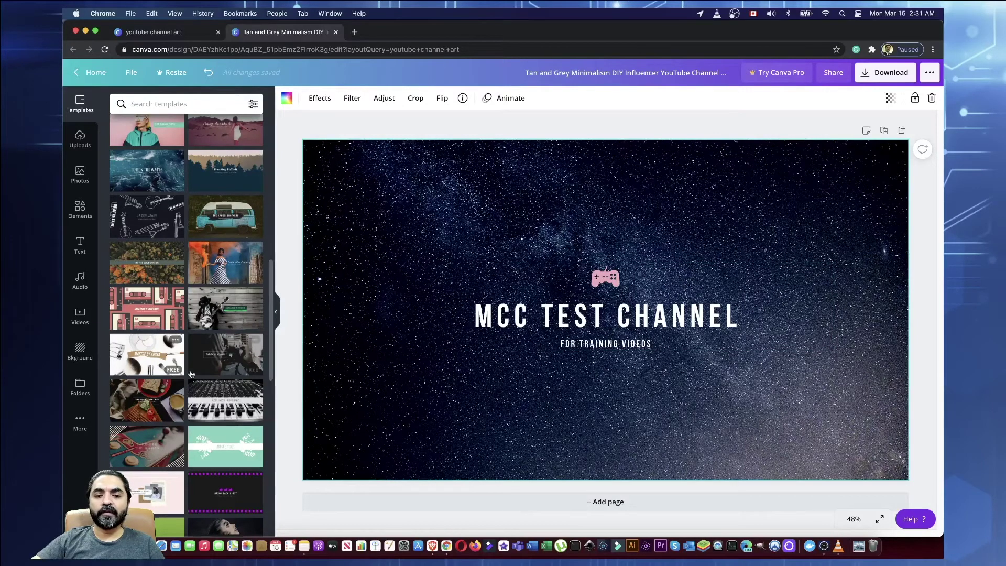
scroll(191, 373, "down", 4)
scroll(192, 374, "down", 5)
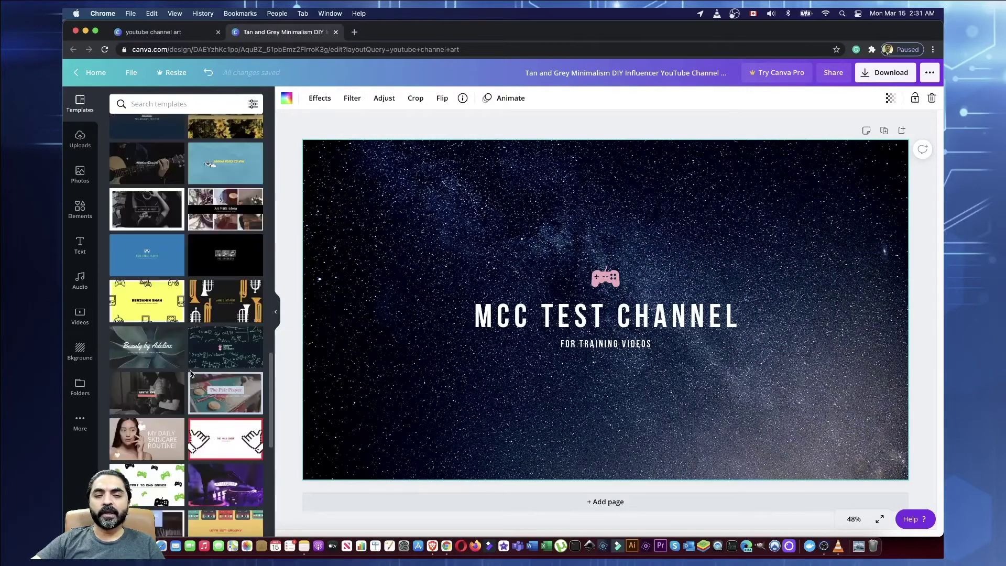
scroll(192, 367, "down", 10)
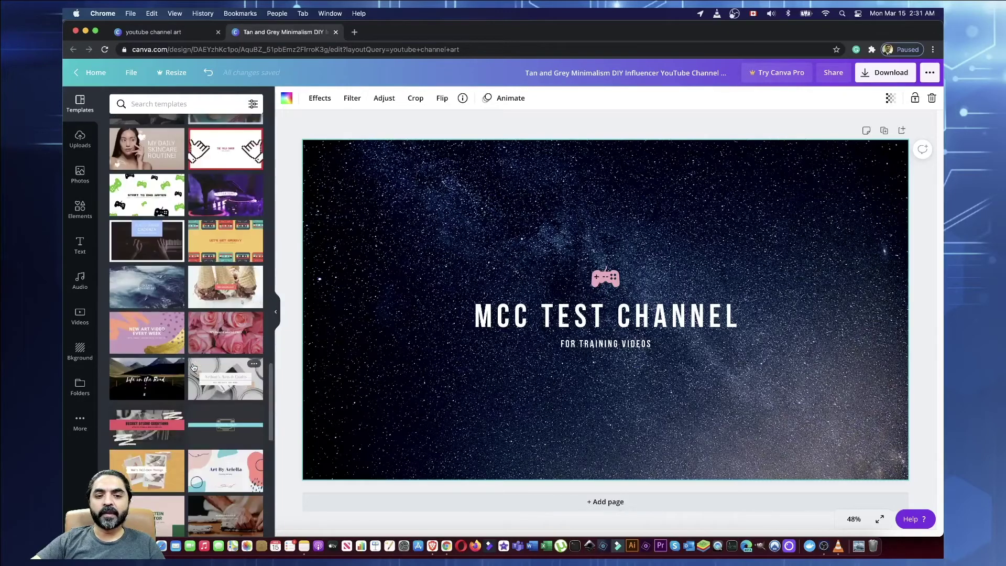
scroll(193, 367, "down", 3)
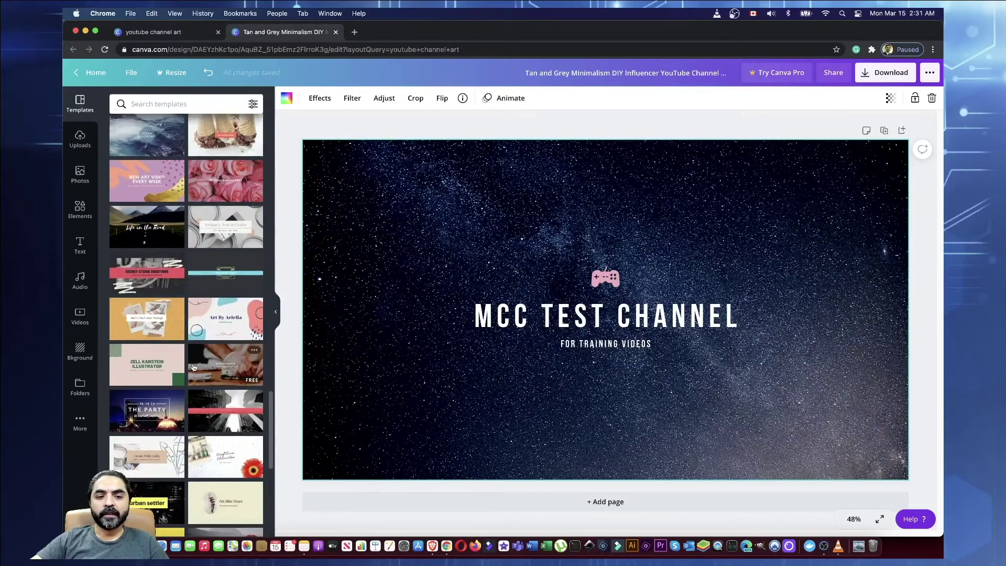
left_click(219, 312)
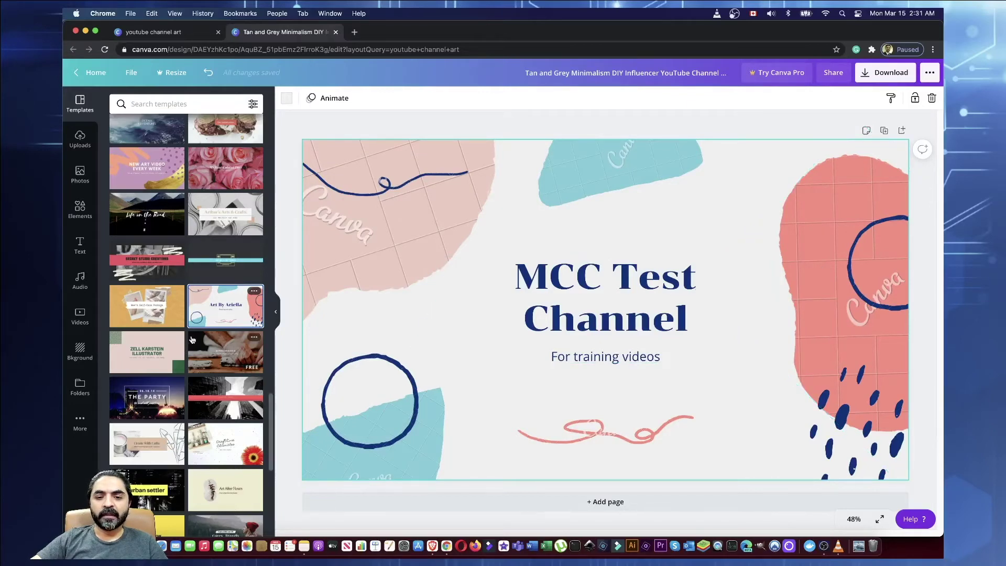
Step: Try the white craft-shelf template with the red flower on the page and check the template filter options
scroll(193, 339, "down", 2)
scroll(192, 339, "down", 5)
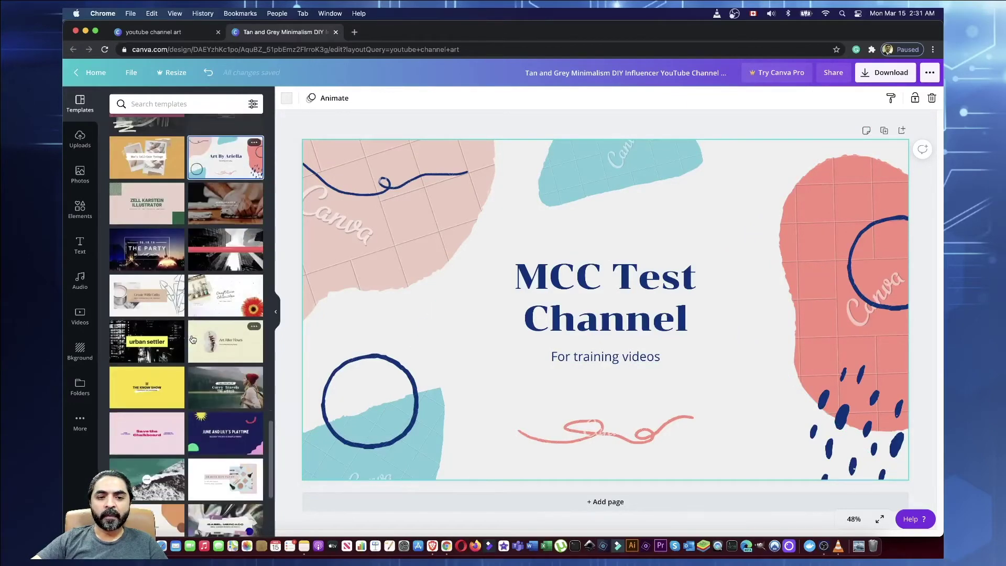
left_click(228, 302)
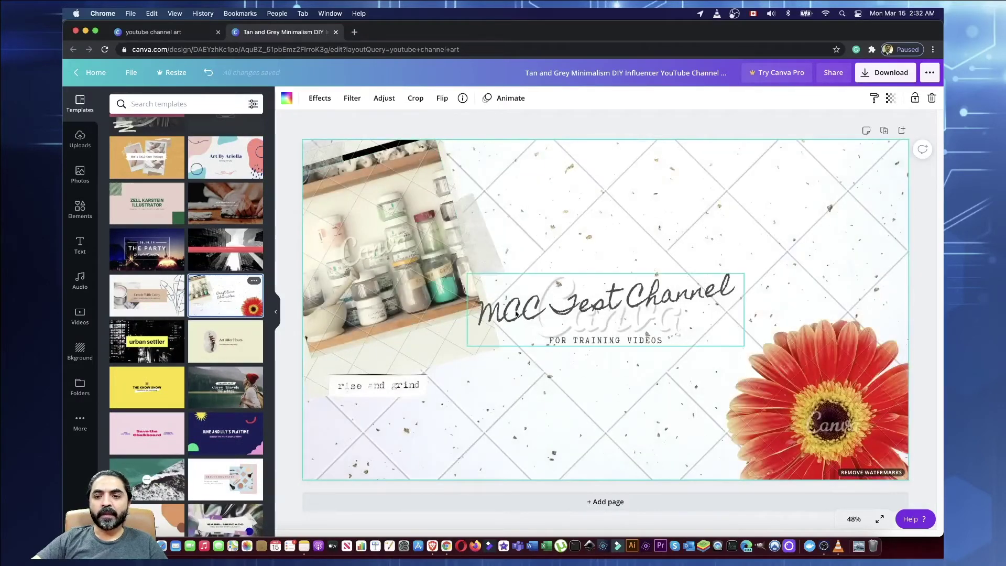
left_click(254, 105)
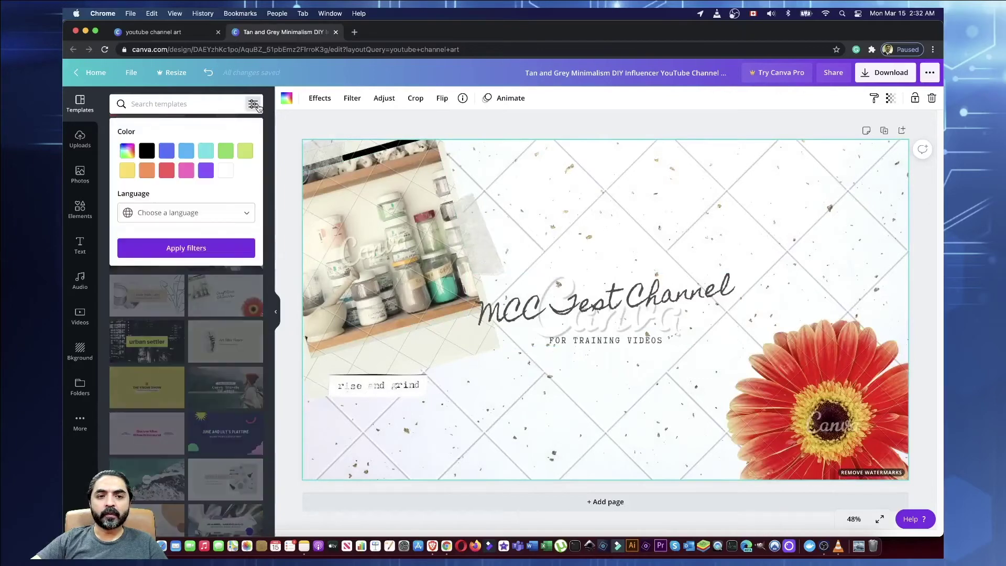
left_click(254, 104)
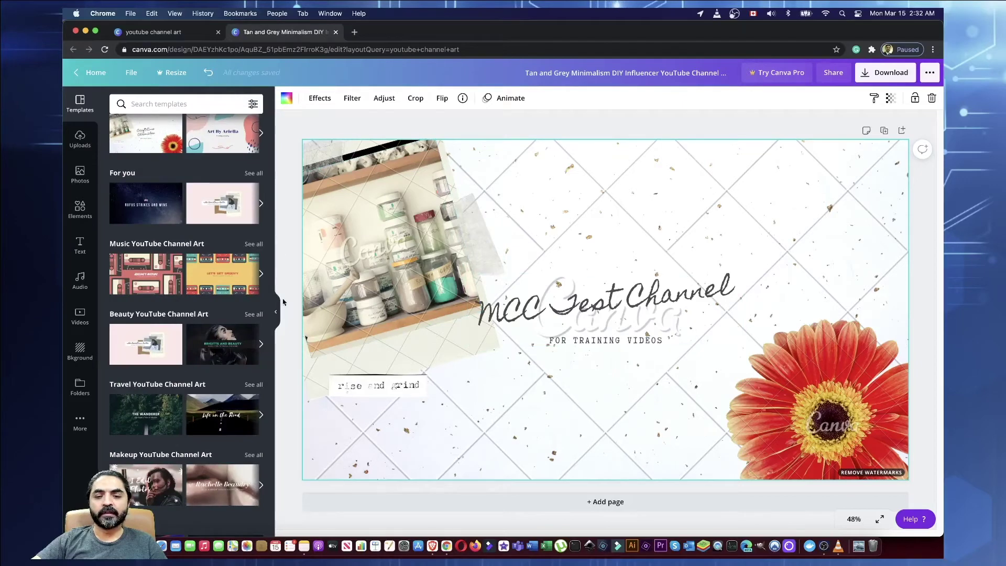
scroll(185, 313, "up", 1)
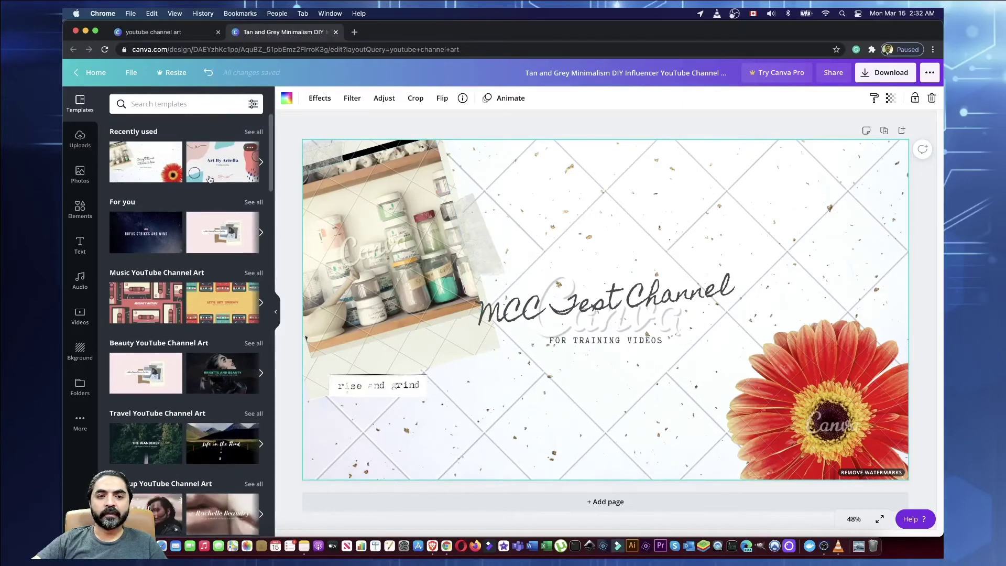
Step: Undo the template changes back to the paint-can design, keeping the full subtitle "FOR TRAINING VIDEOS"
key("super+z")
key("super+z")
key("super+z")
key("super+z")
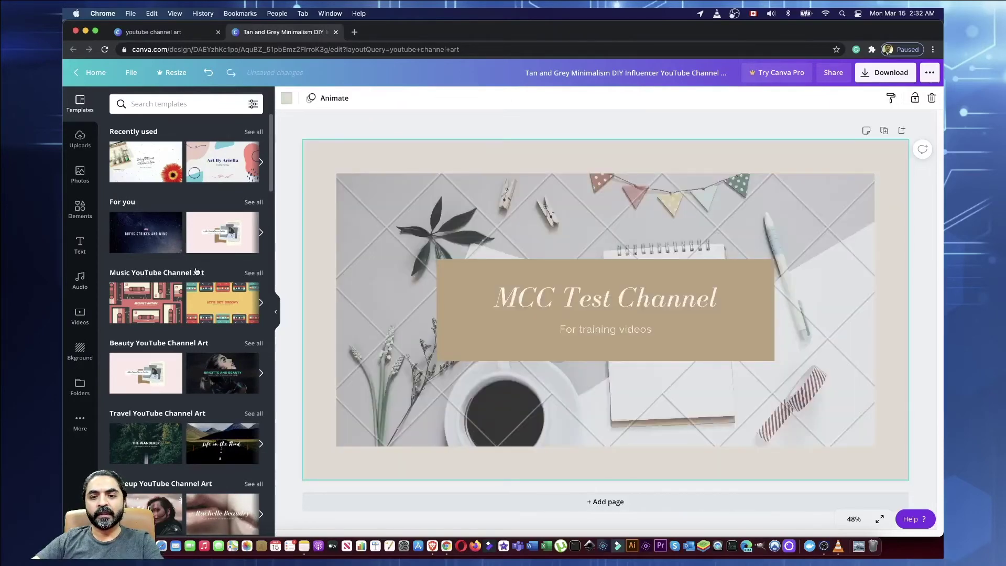
key("super+z")
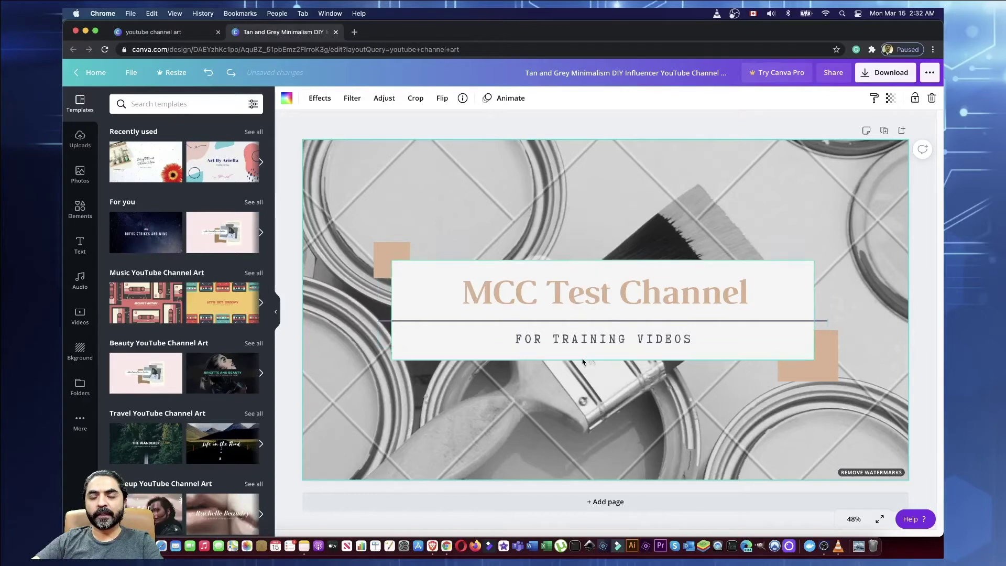
key("super+z")
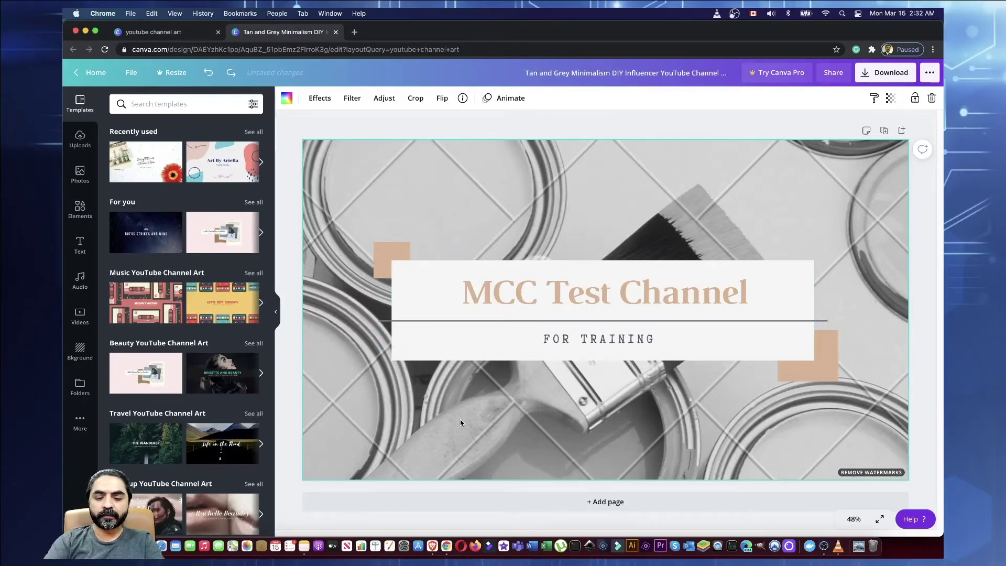
key("super+shift+z")
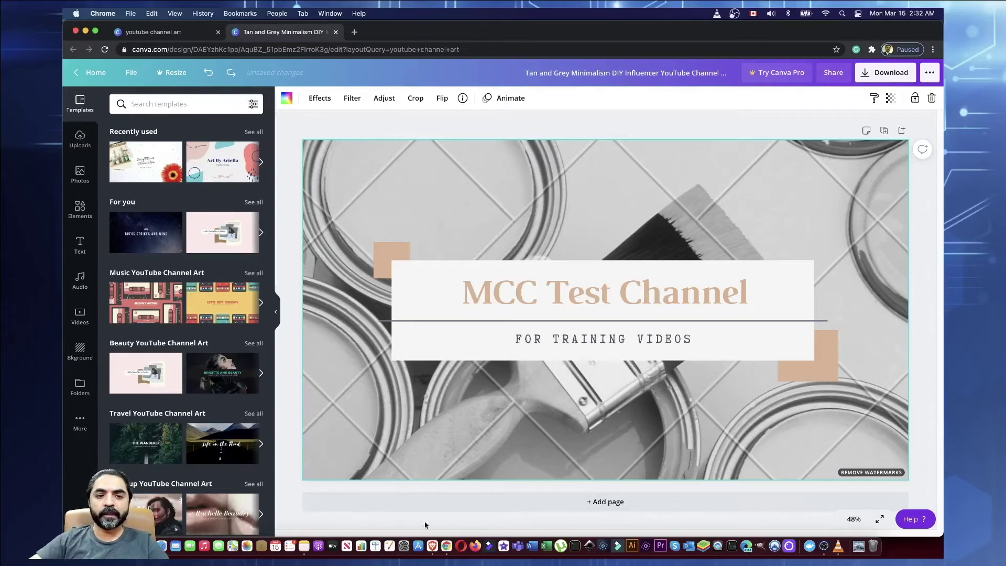
Step: Delete the black-and-white paint-can photo from the page background
left_click(83, 177)
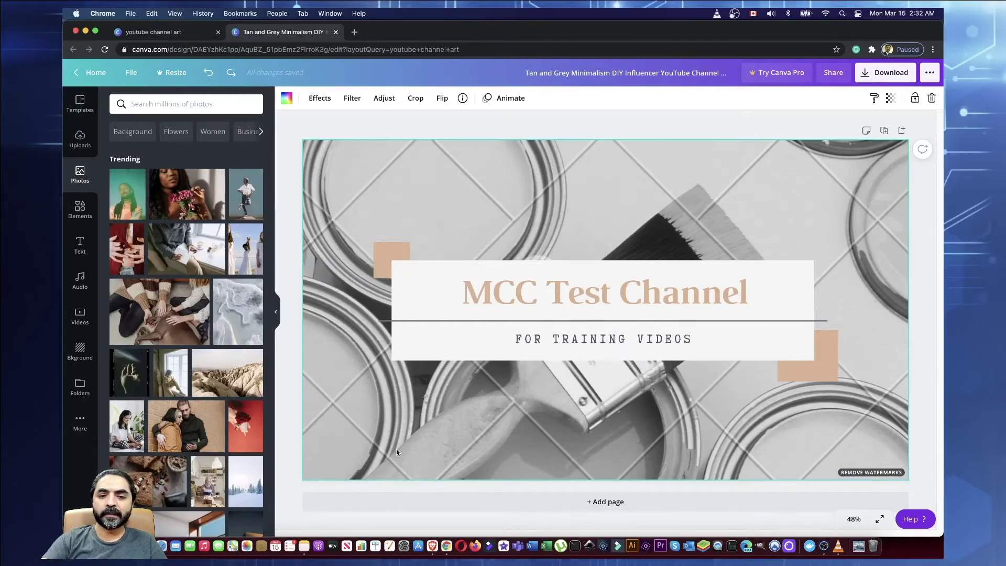
key("Delete")
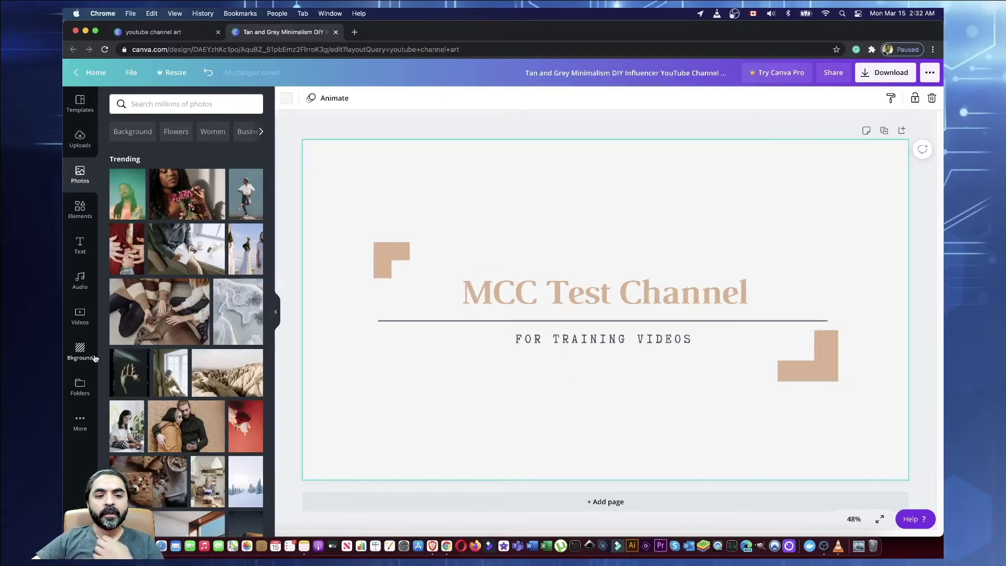
Step: Search the background library for "tech" and clear the search
left_click(80, 351)
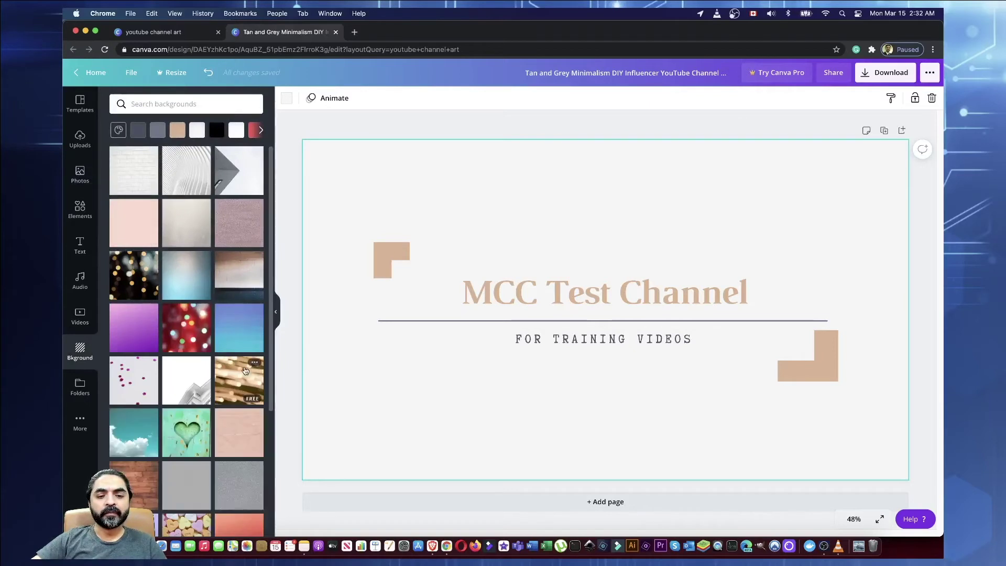
left_click(167, 105)
type("tech")
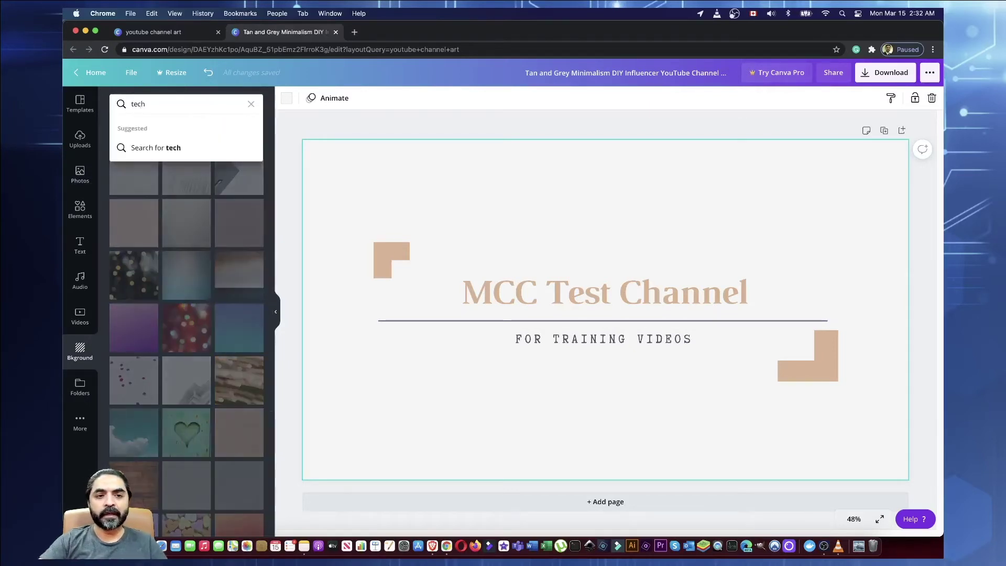
key("Return")
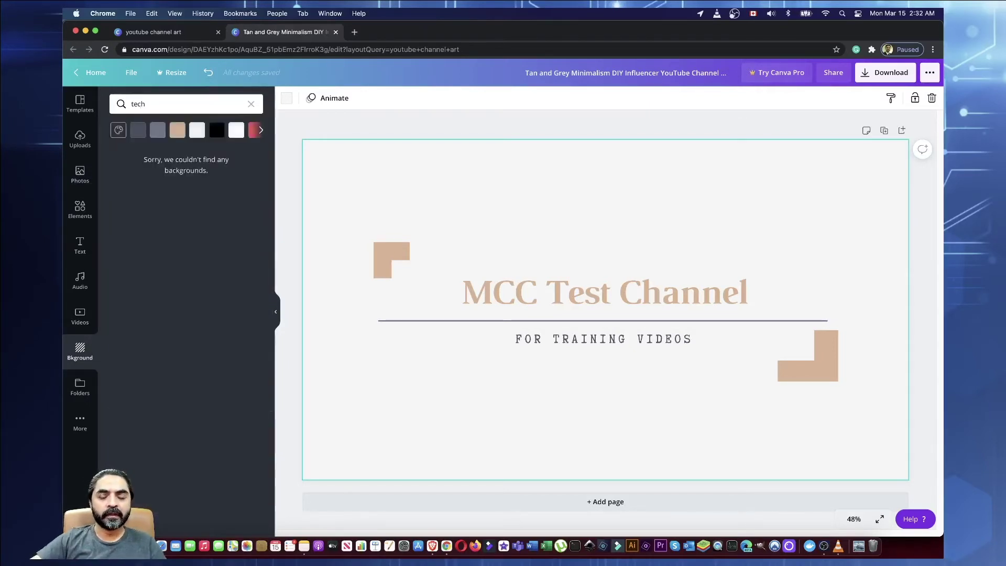
left_click(252, 105)
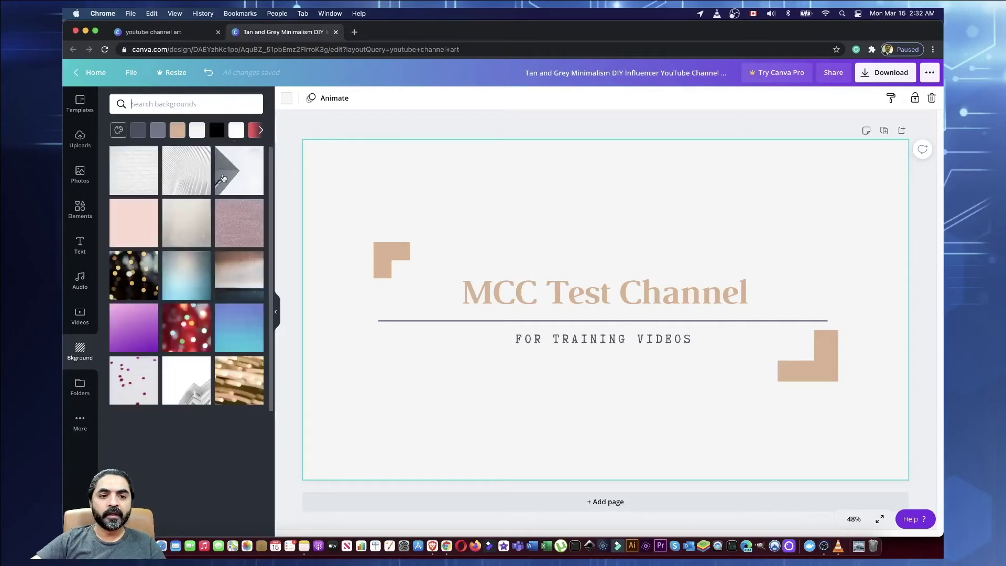
Step: Try the grey hexagon, blue leather and blue-teal water backgrounds behind the channel title
scroll(205, 270, "down", 2)
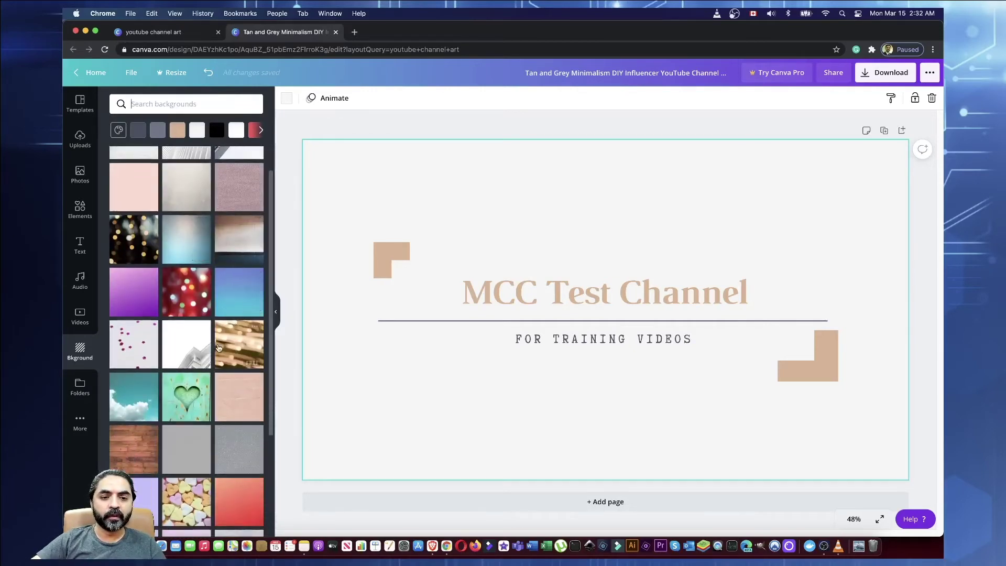
scroll(218, 348, "down", 10)
scroll(218, 348, "down", 1)
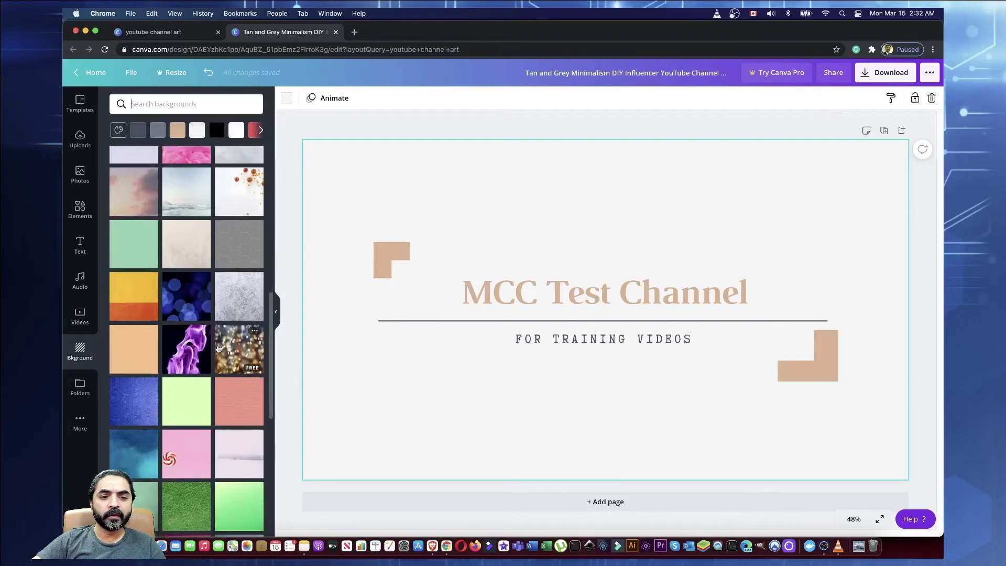
left_click(248, 244)
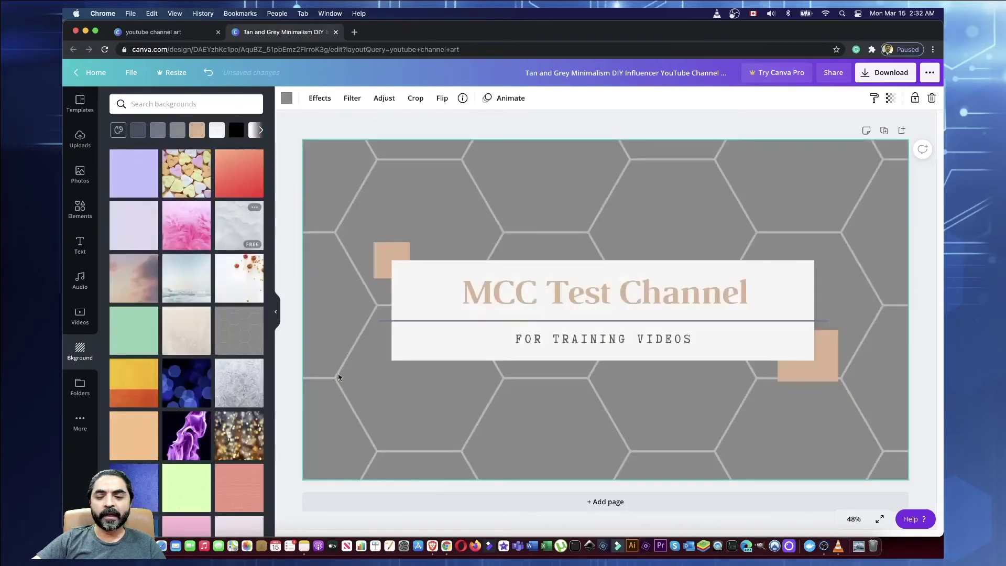
scroll(178, 342, "down", 1)
scroll(178, 342, "down", 1)
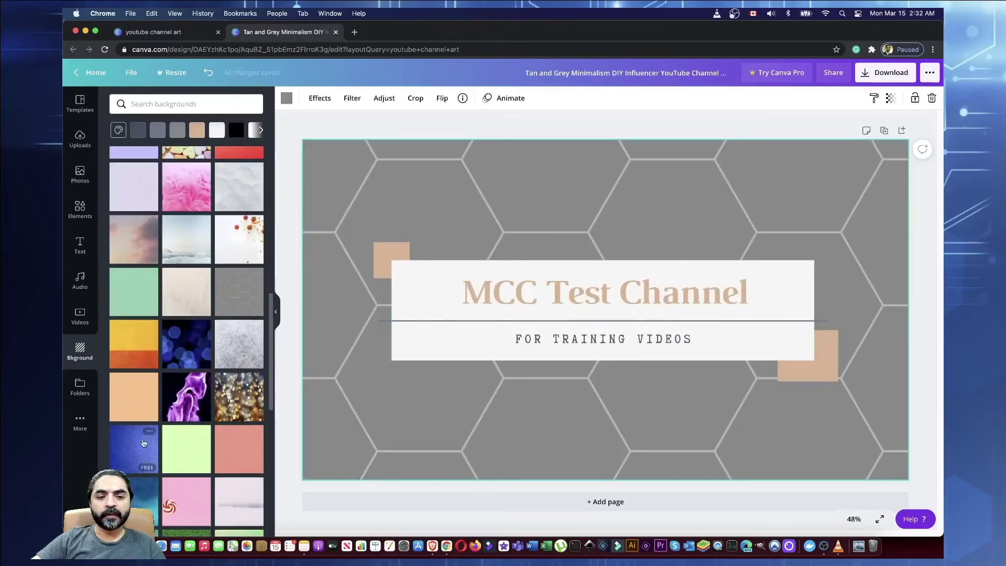
left_click(140, 446)
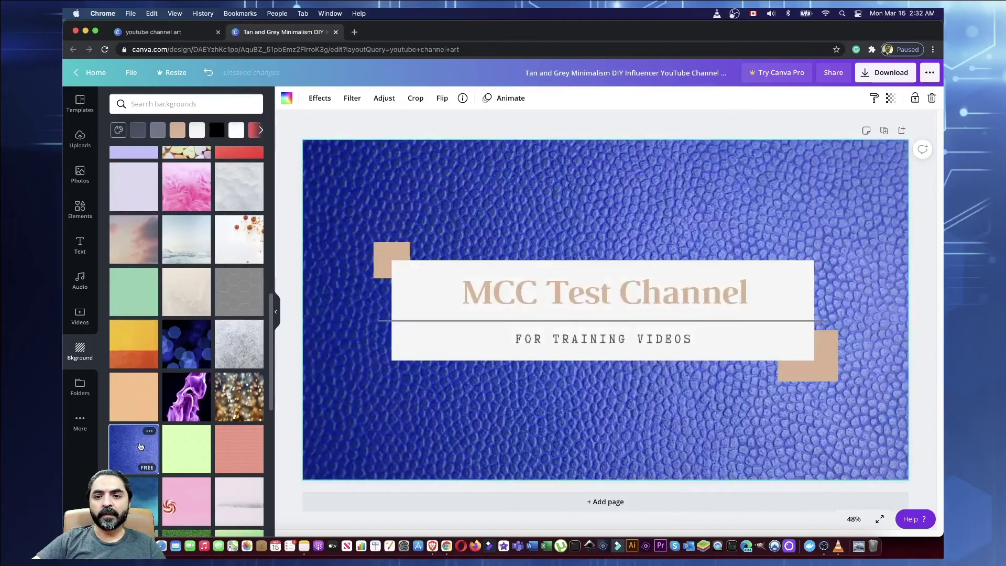
scroll(140, 446, "down", 1)
left_click(135, 479)
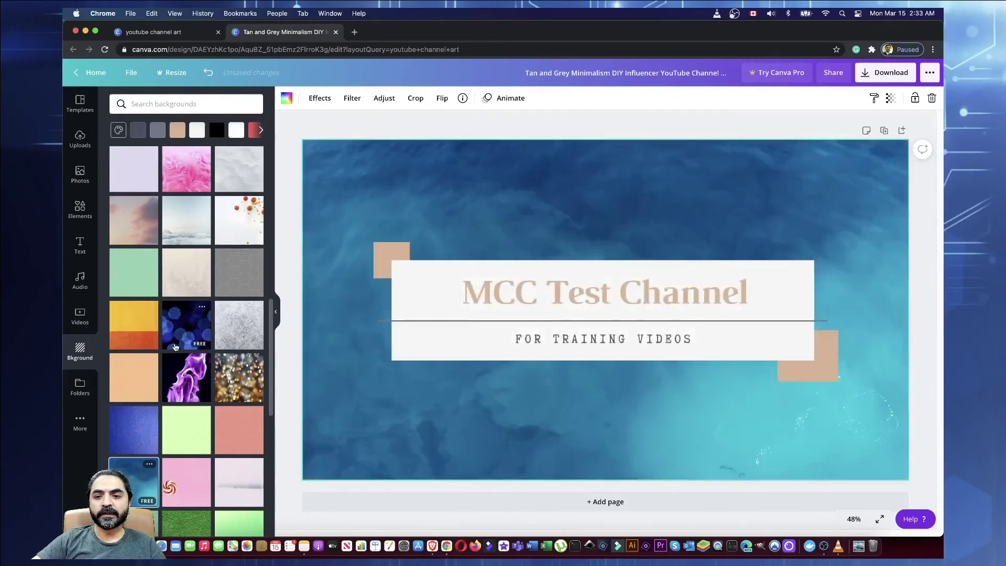
Step: Apply the free background with multicoloured laser beams to the page
scroll(175, 347, "down", 10)
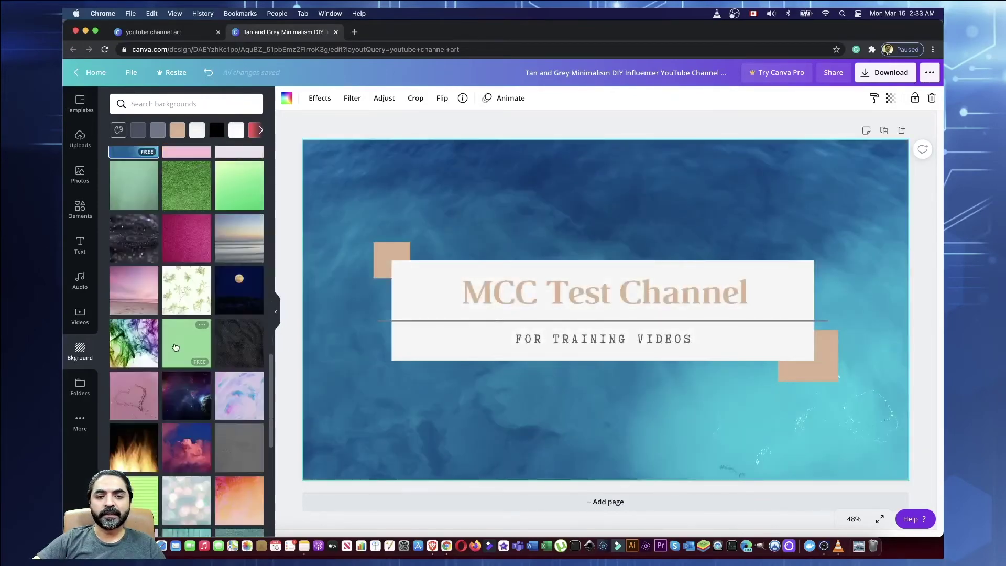
scroll(165, 420, "down", 6)
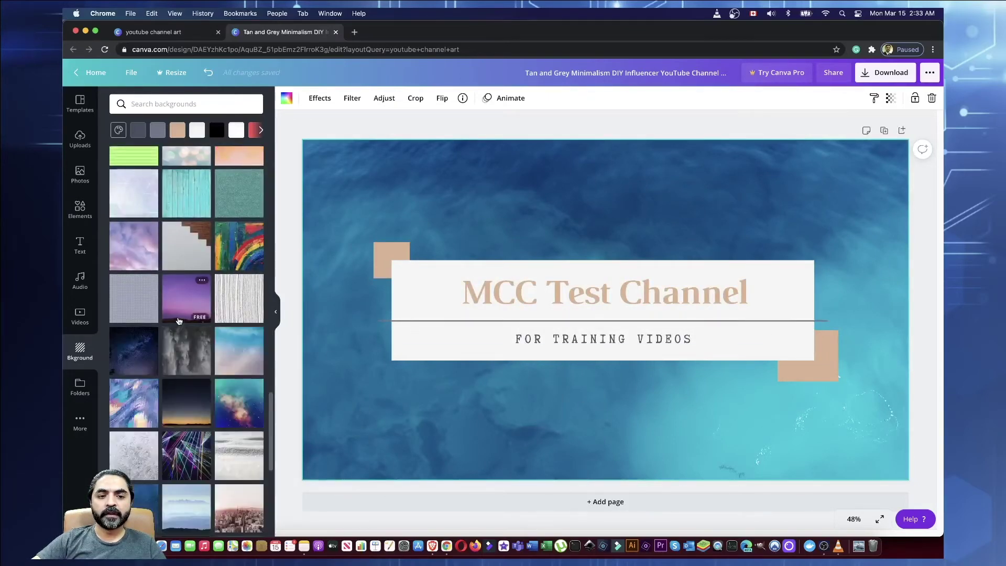
scroll(189, 406, "down", 2)
left_click(192, 404)
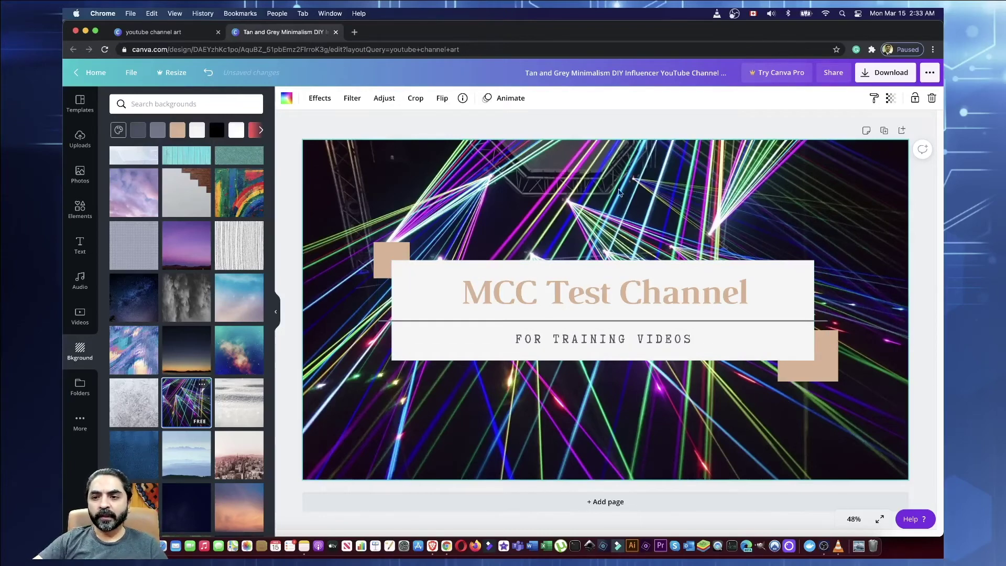
Step: Download the channel art as a PNG file
left_click(888, 76)
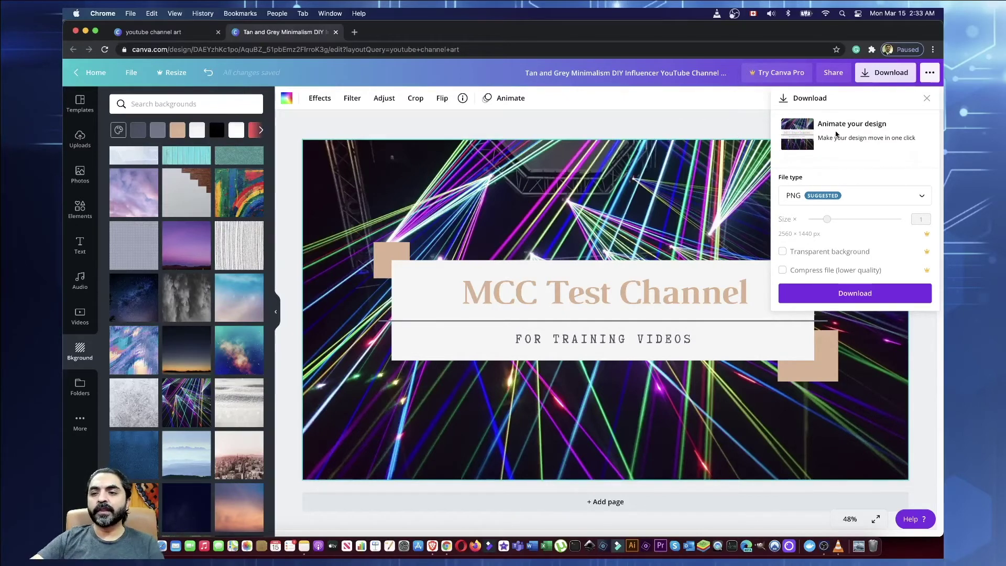
left_click(854, 202)
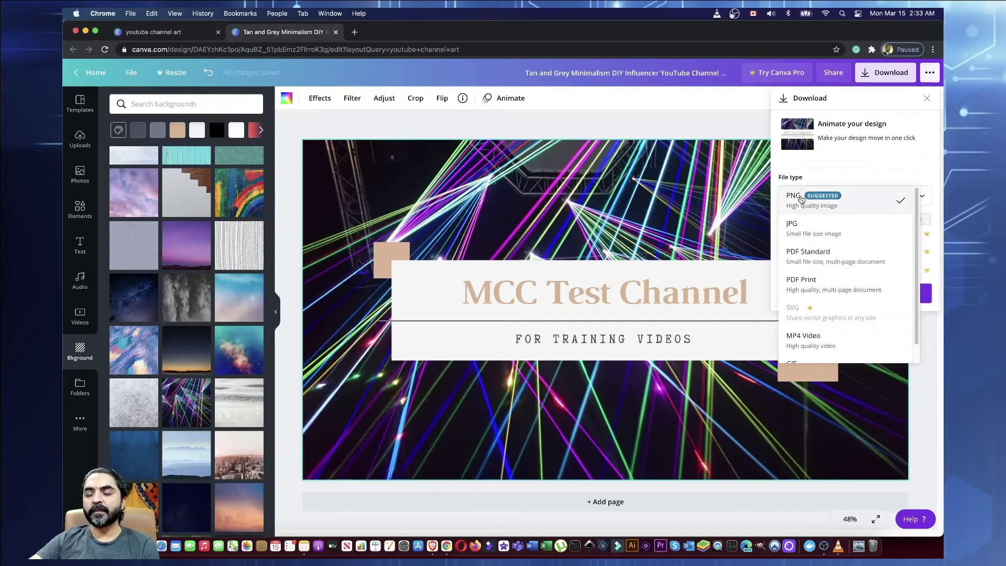
left_click(827, 199)
left_click(827, 199)
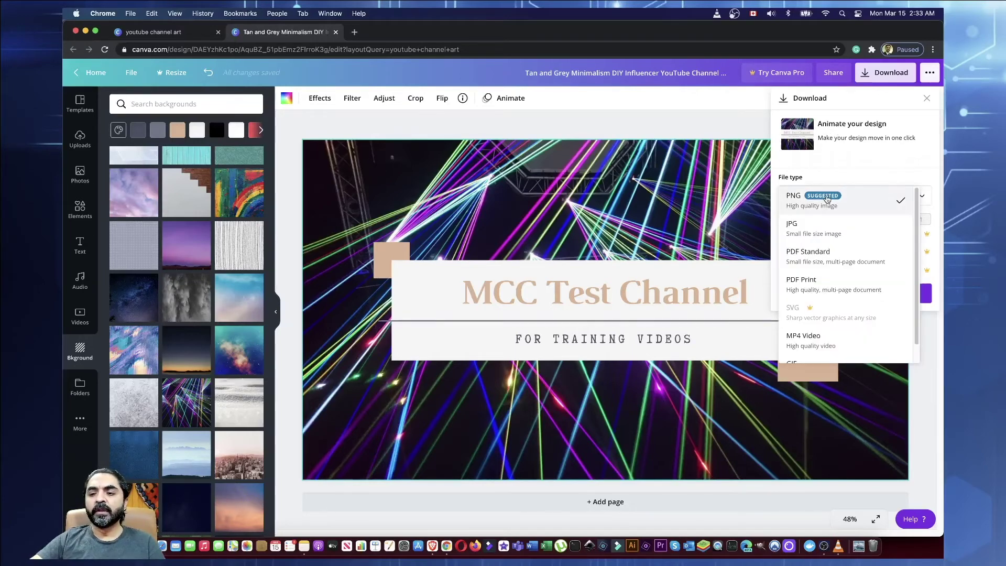
left_click(827, 199)
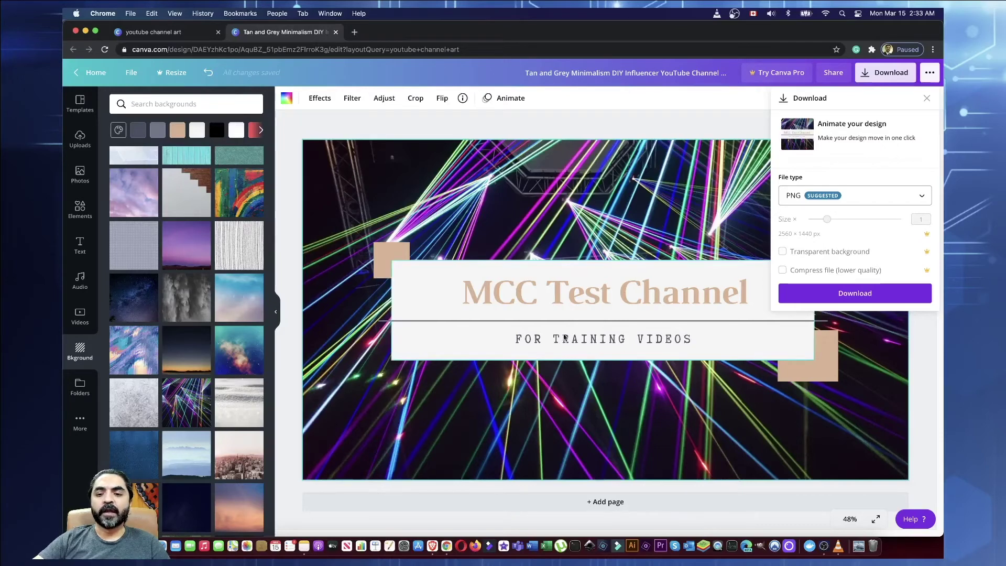
left_click(837, 298)
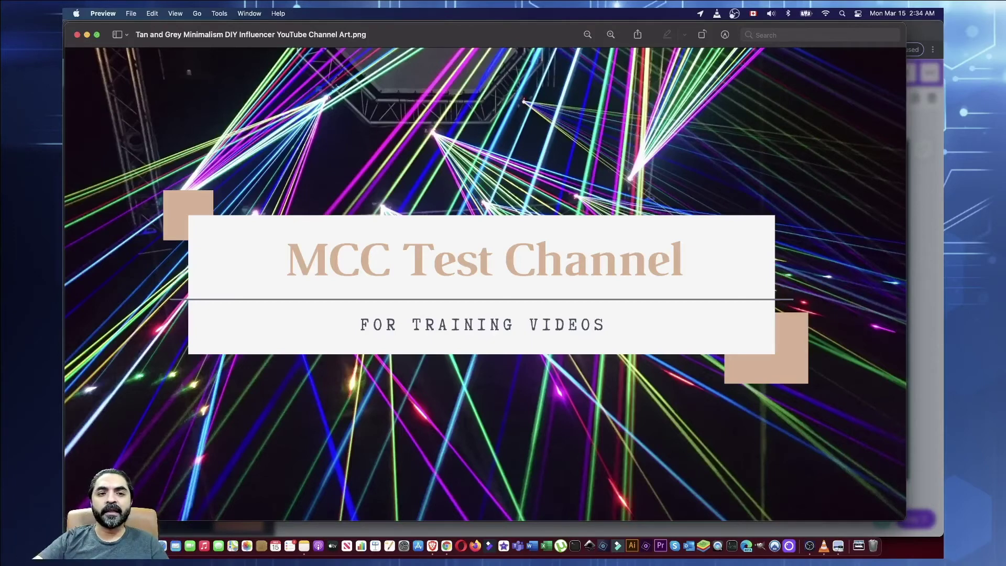
Step: Quit the downloaded image's preview, dismiss the Canva Pro scheduling offer to continue editing, and deselect the background
left_click(107, 15)
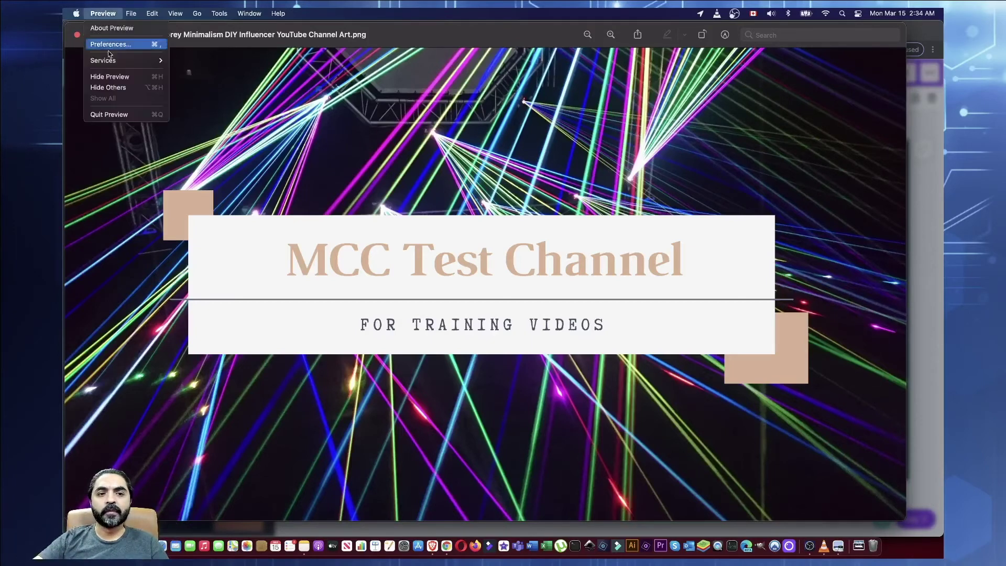
left_click(115, 115)
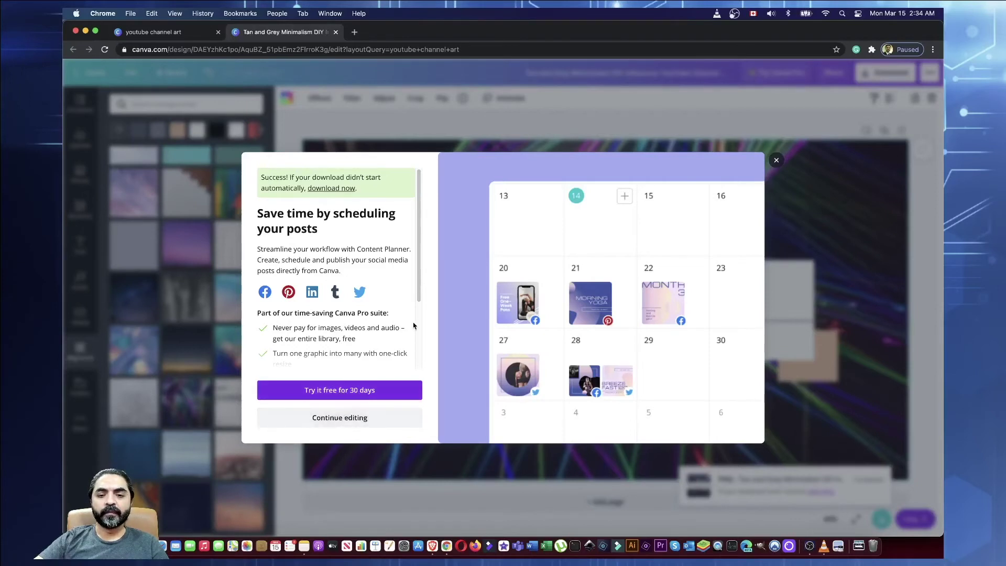
scroll(411, 322, "down", 3)
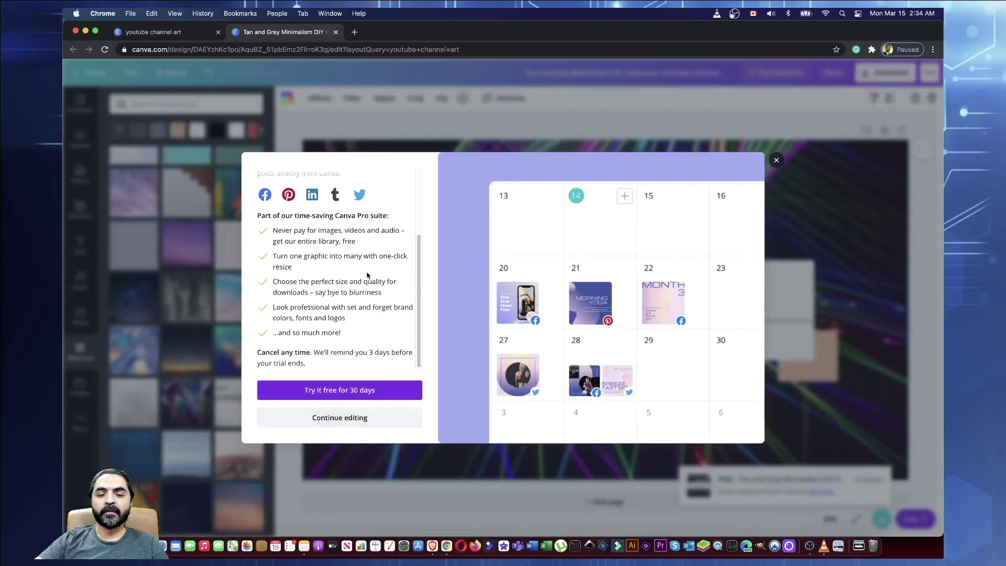
scroll(363, 296, "up", 1)
scroll(363, 296, "up", 3)
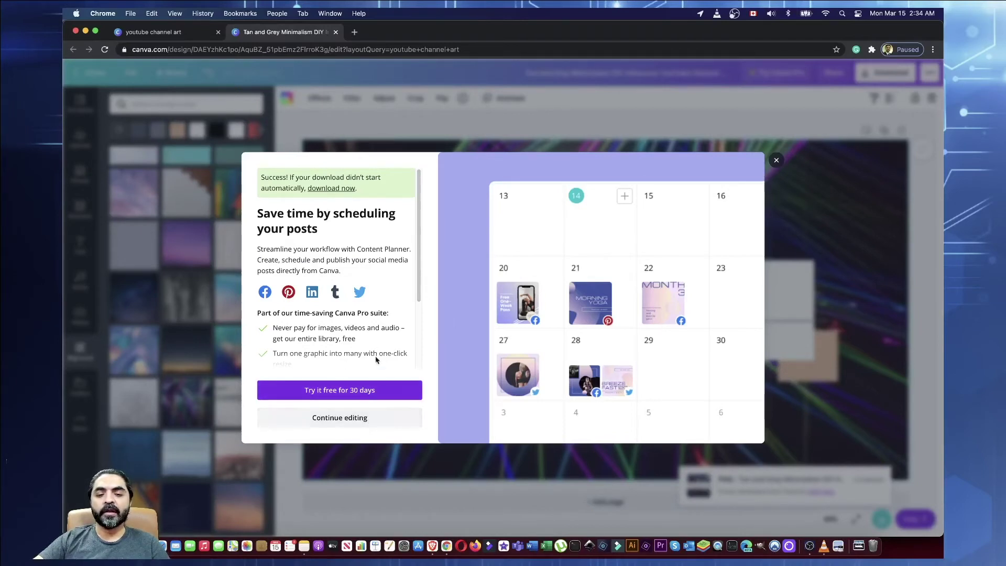
left_click(342, 419)
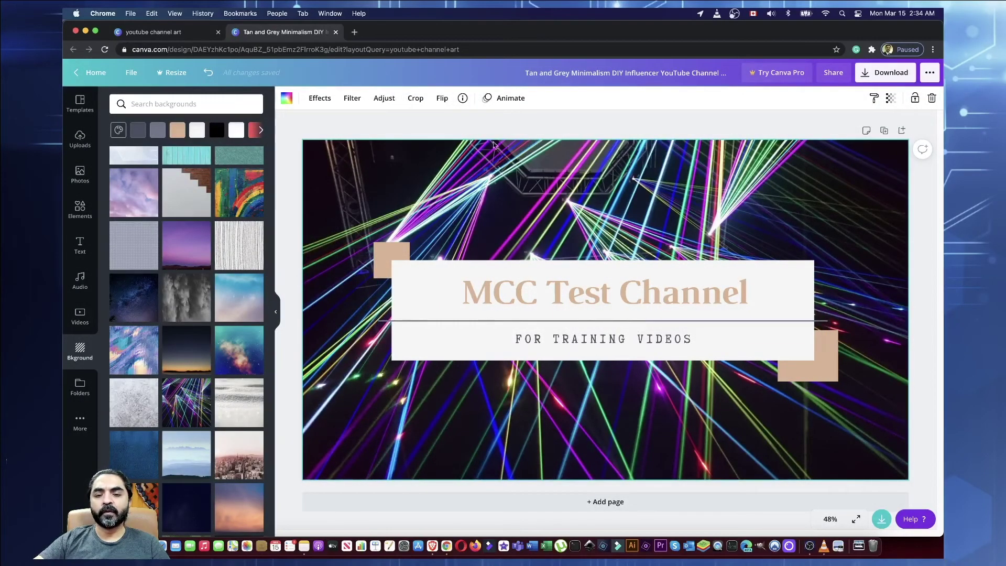
left_click(499, 128)
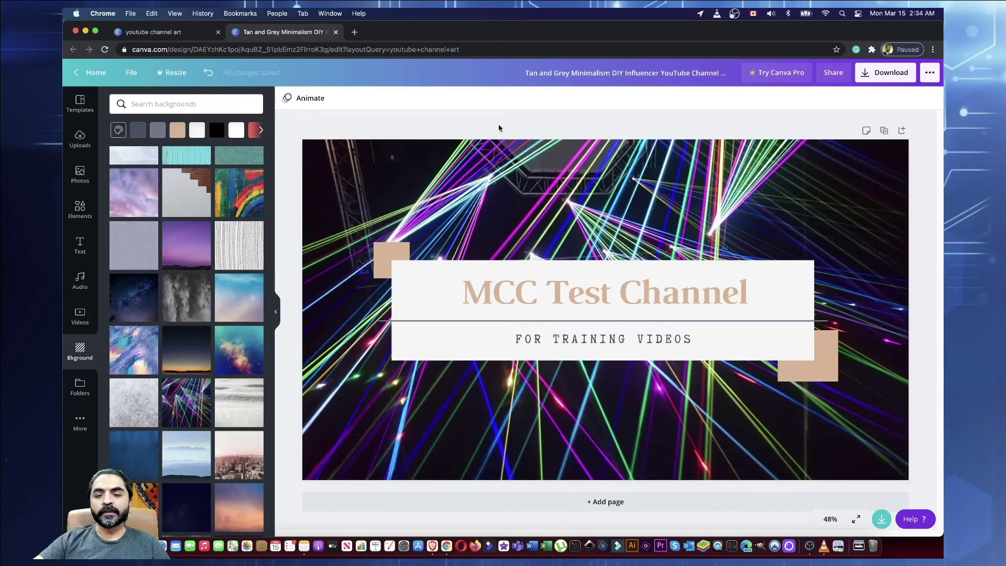
Step: Open the YouTube home page in a new browser tab
left_click(355, 32)
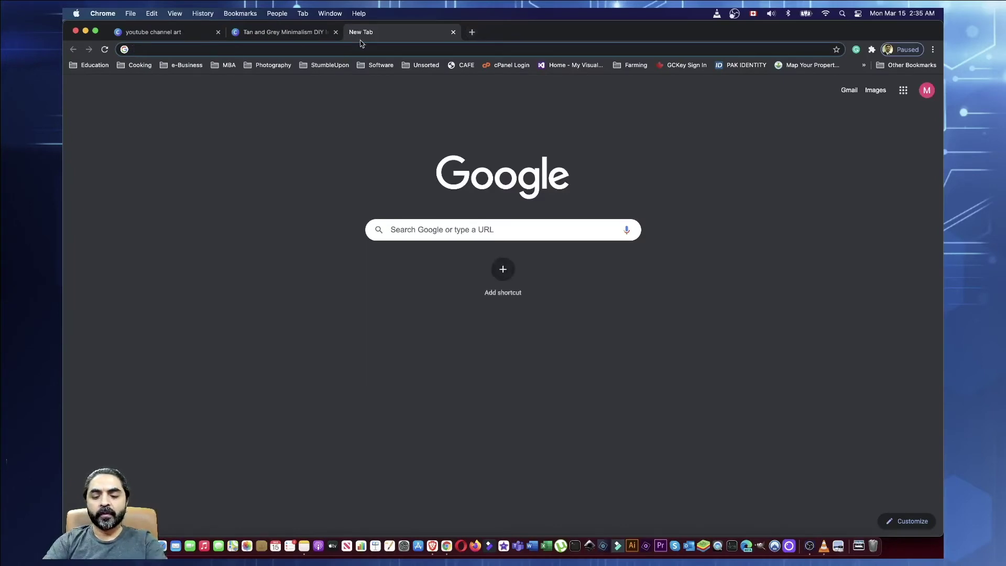
type("you")
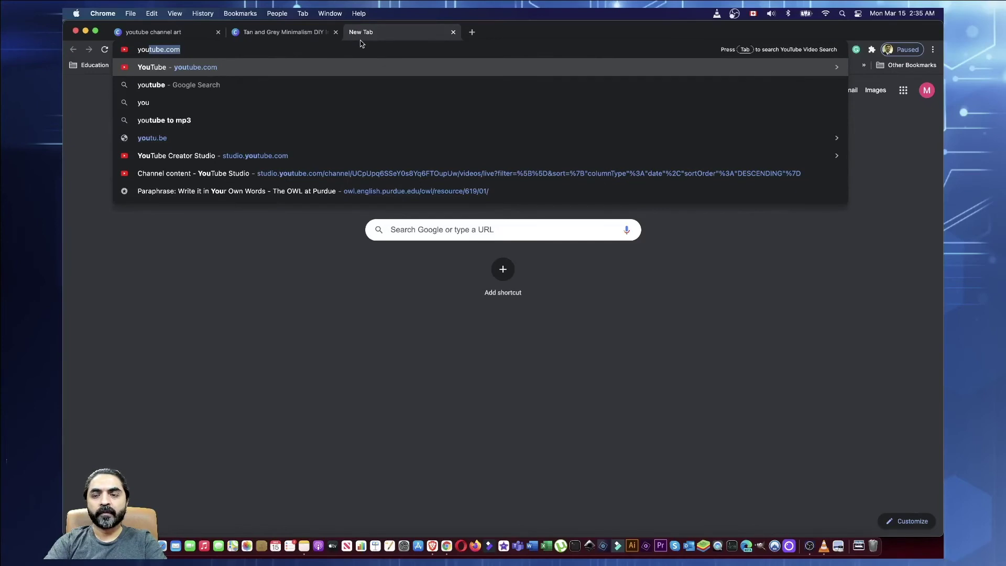
key("BackSpace")
key("BackSpace")
key("BackSpace")
key("BackSpace")
type("yout")
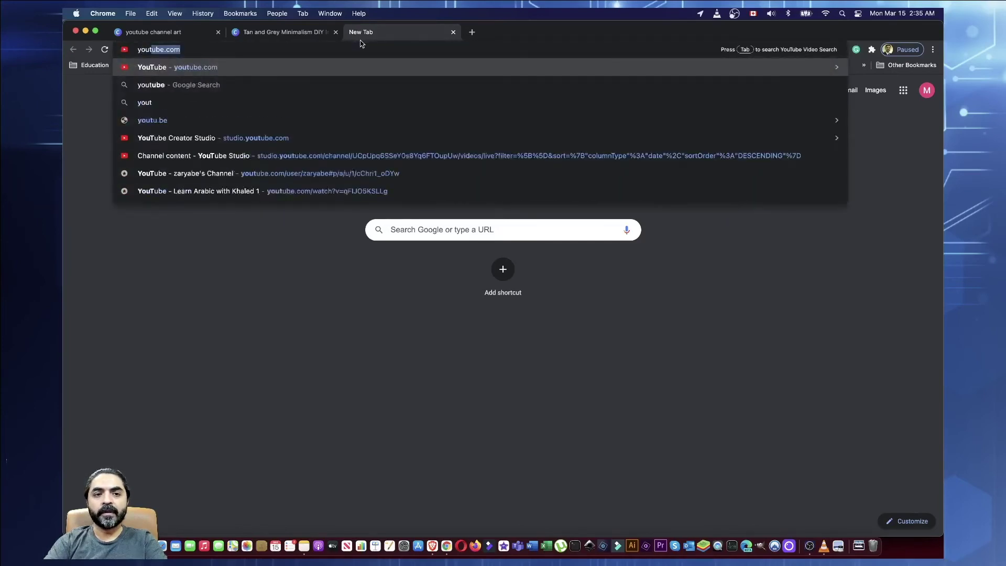
key("Return")
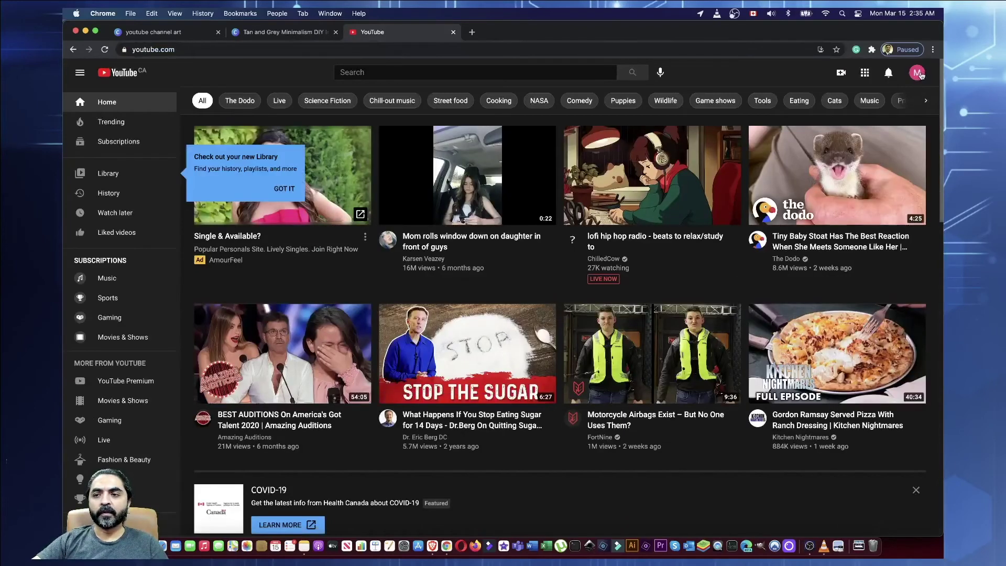
Step: Create the MCC Test channel by opening YouTube Studio from the account options, and get past the Studio welcome message
left_click(918, 73)
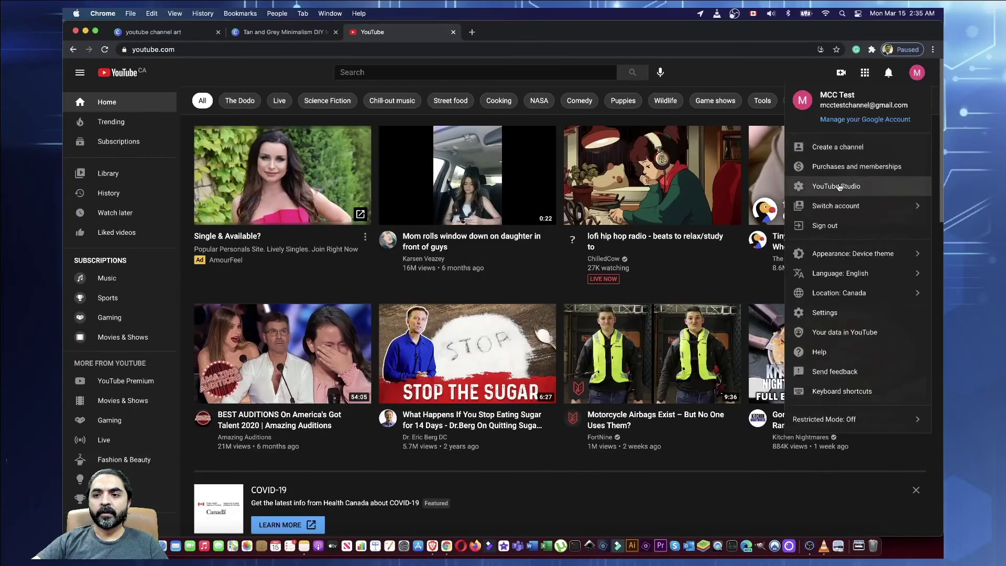
left_click(839, 187)
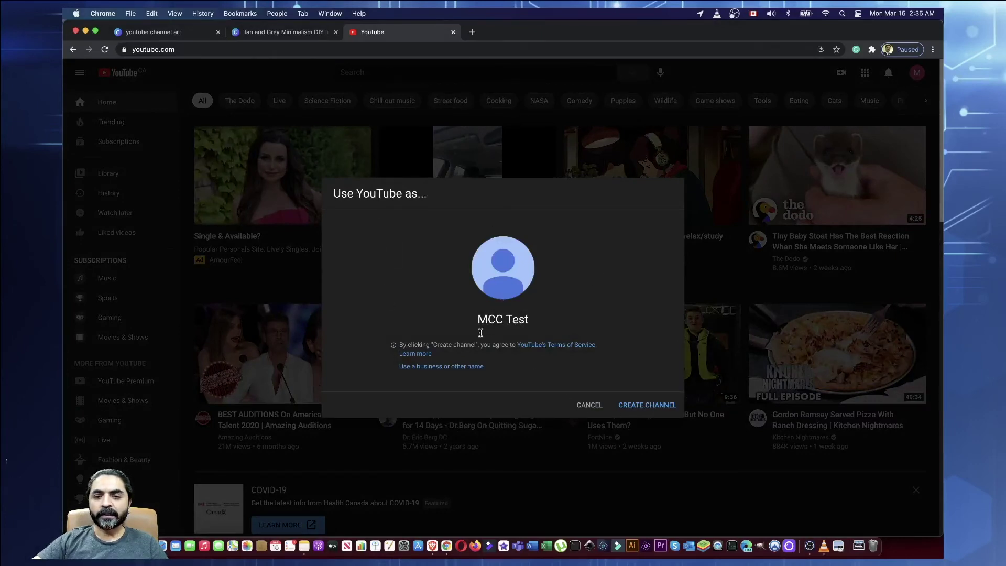
left_click(637, 406)
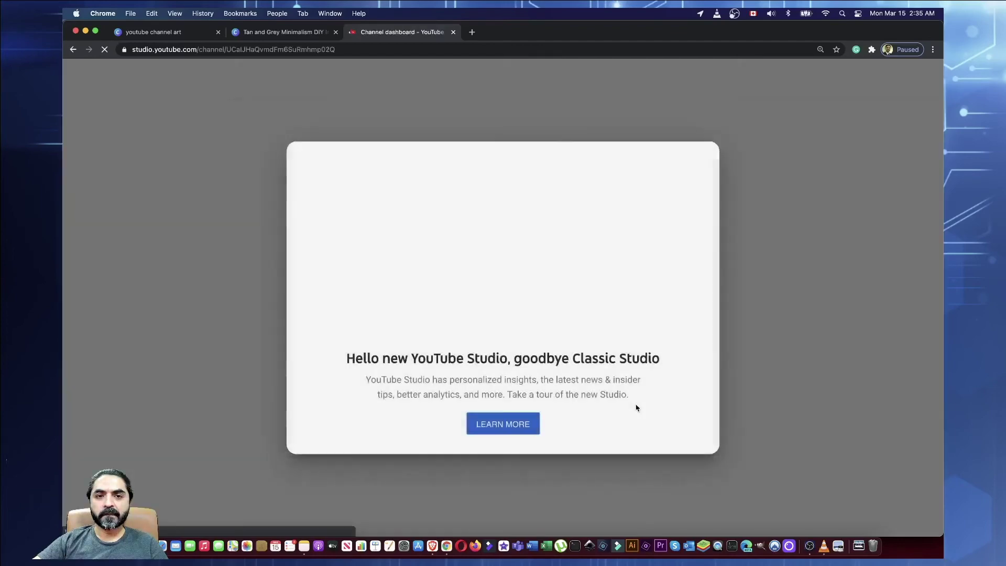
left_click(511, 428)
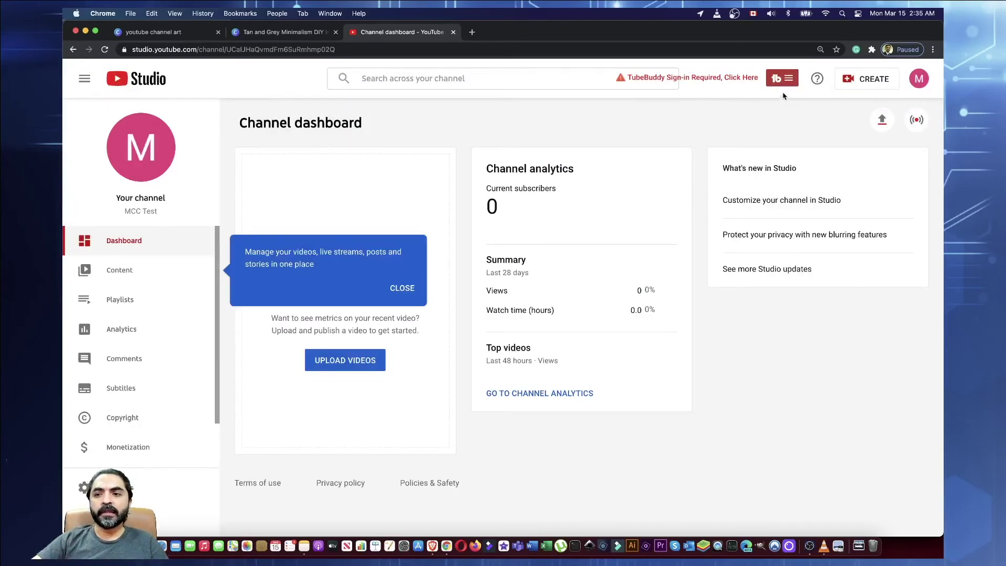
Step: Remove the TubeBuddy extension from Chrome and reload the channel dashboard
left_click(872, 49)
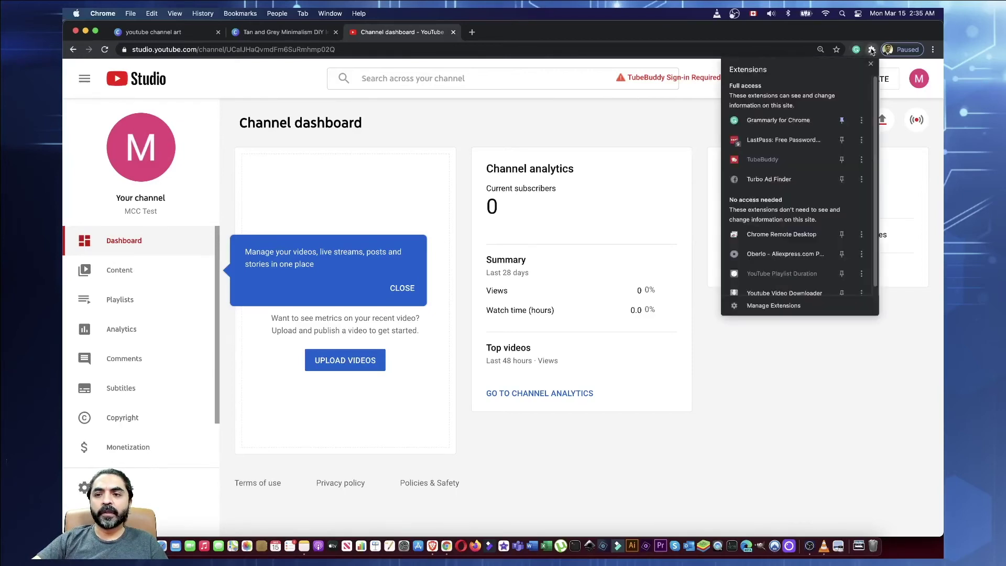
left_click(861, 159)
left_click(840, 224)
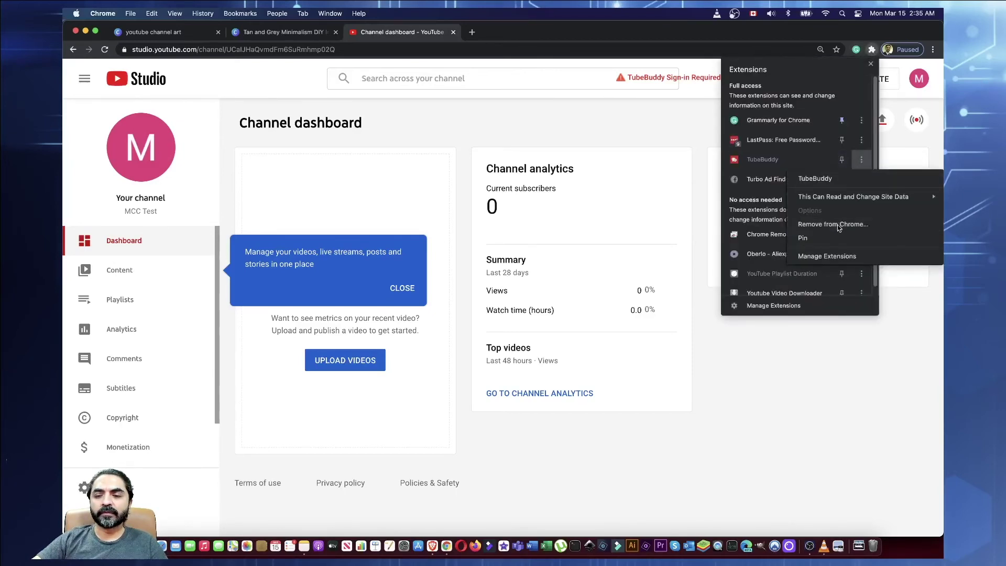
left_click(830, 126)
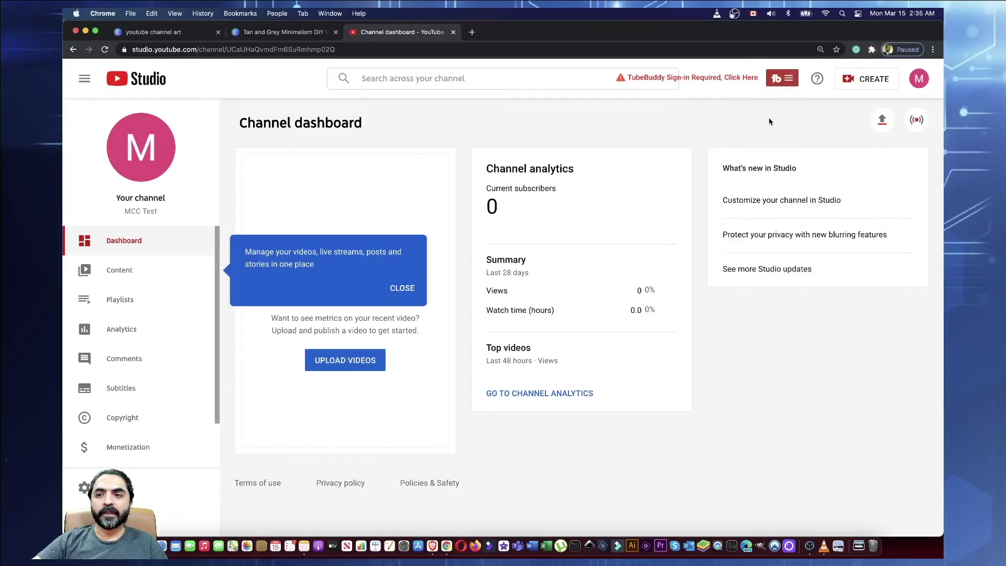
left_click(105, 49)
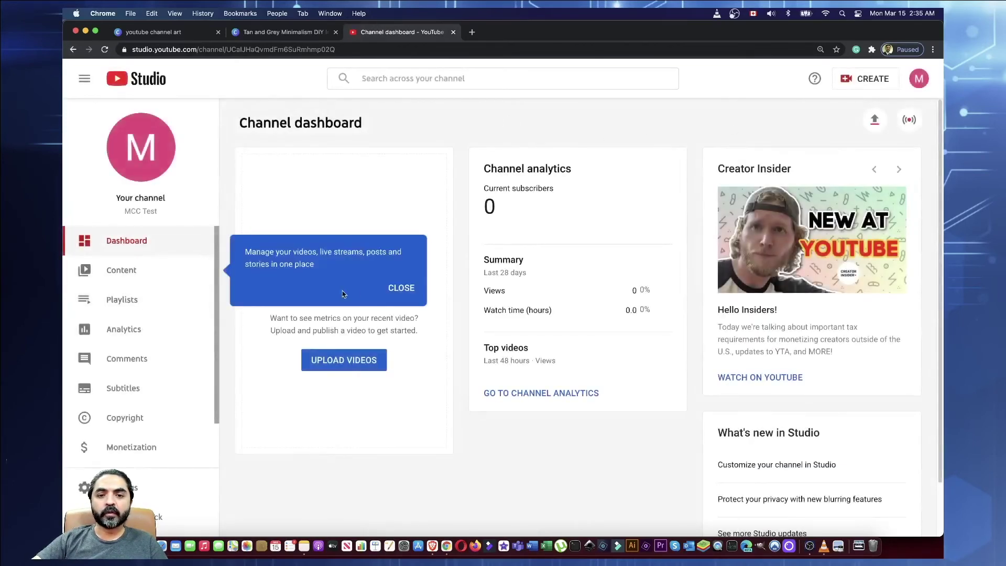
Step: Open the Branding settings of the channel customization page, closing the introductory tips on the way
left_click(399, 291)
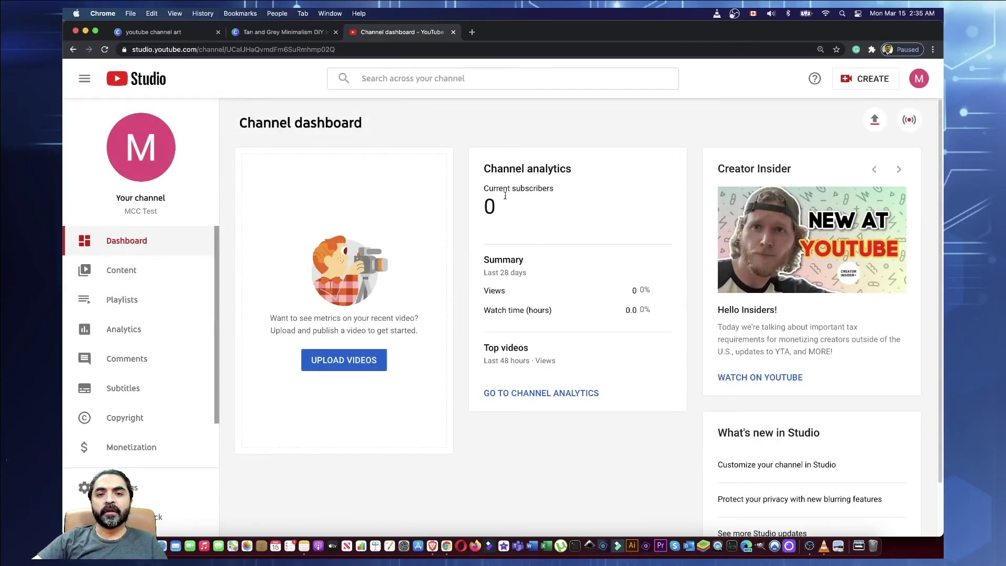
scroll(391, 463, "down", 1)
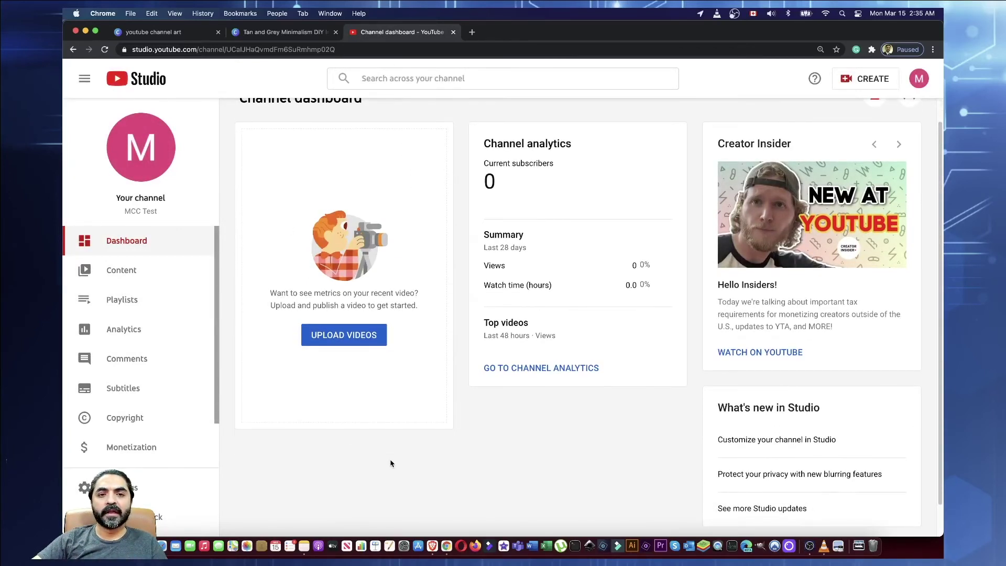
scroll(391, 463, "up", 1)
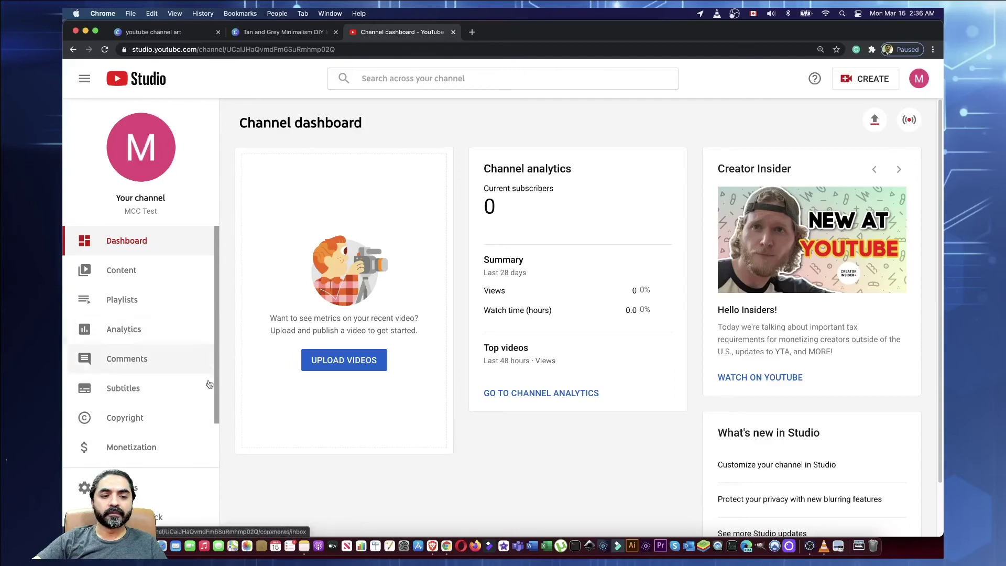
scroll(207, 390, "down", 2)
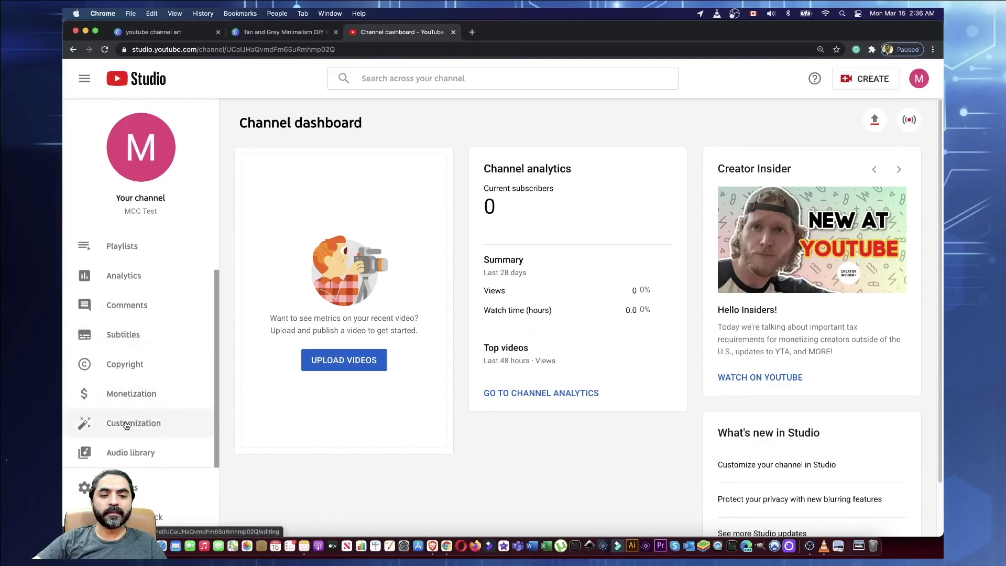
left_click(127, 424)
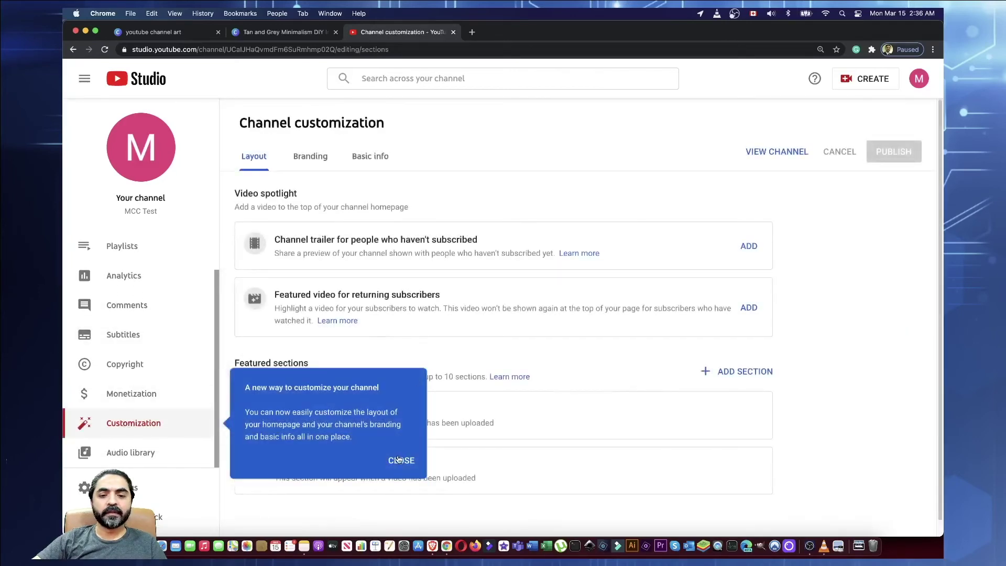
left_click(399, 460)
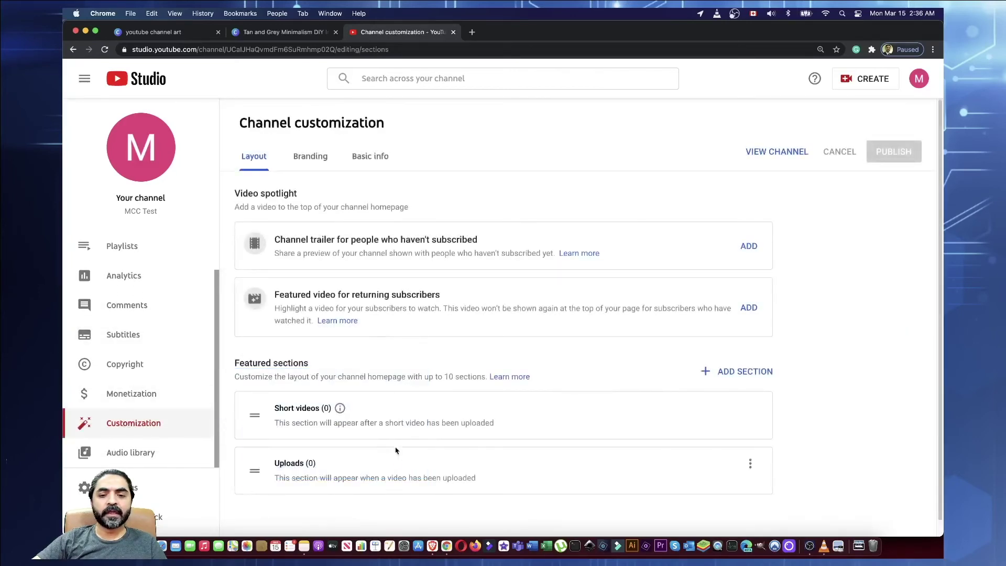
left_click(306, 162)
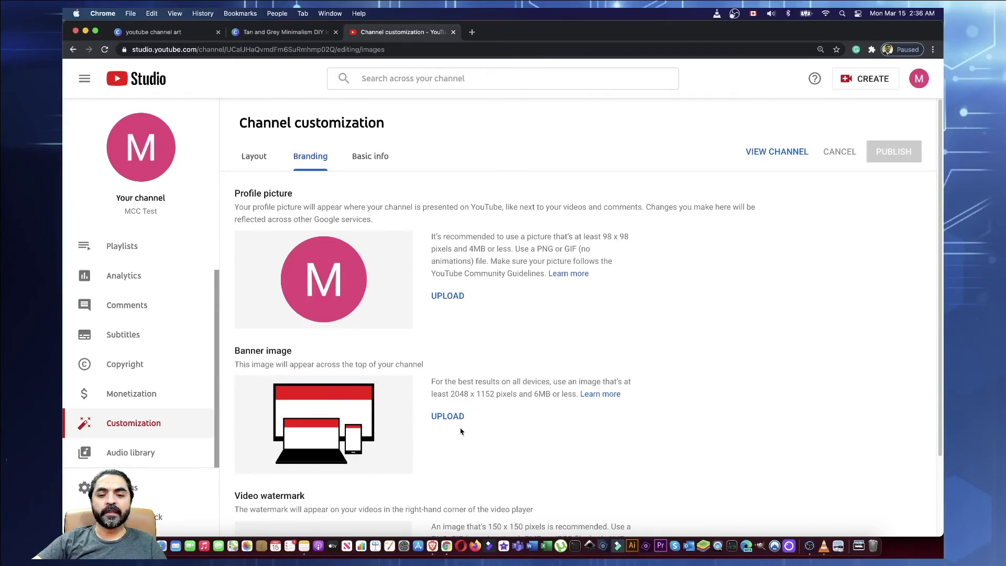
Step: Upload the Tan and Grey Minimalism channel art PNG from Downloads as the banner image, accepting its default crop
left_click(447, 416)
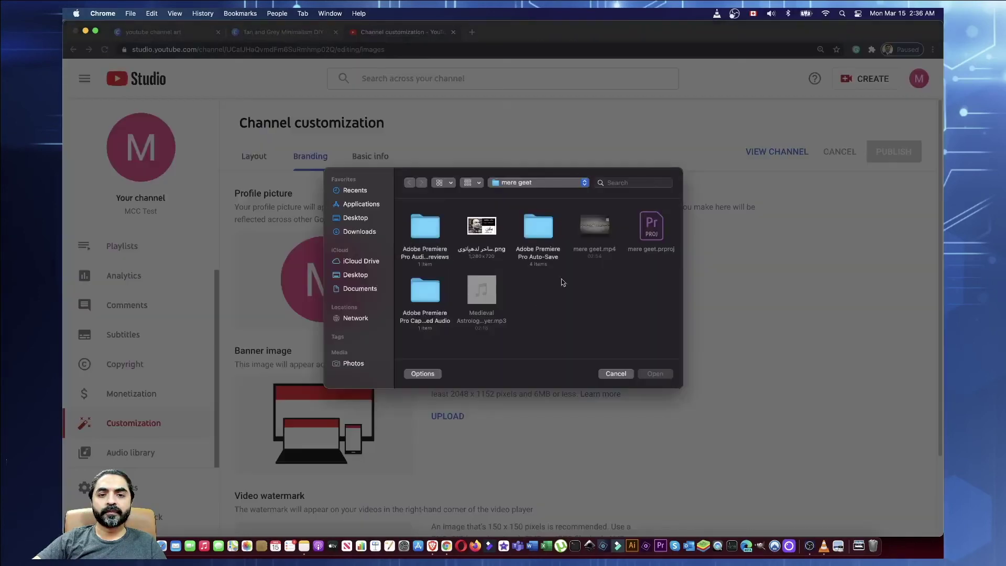
left_click(367, 231)
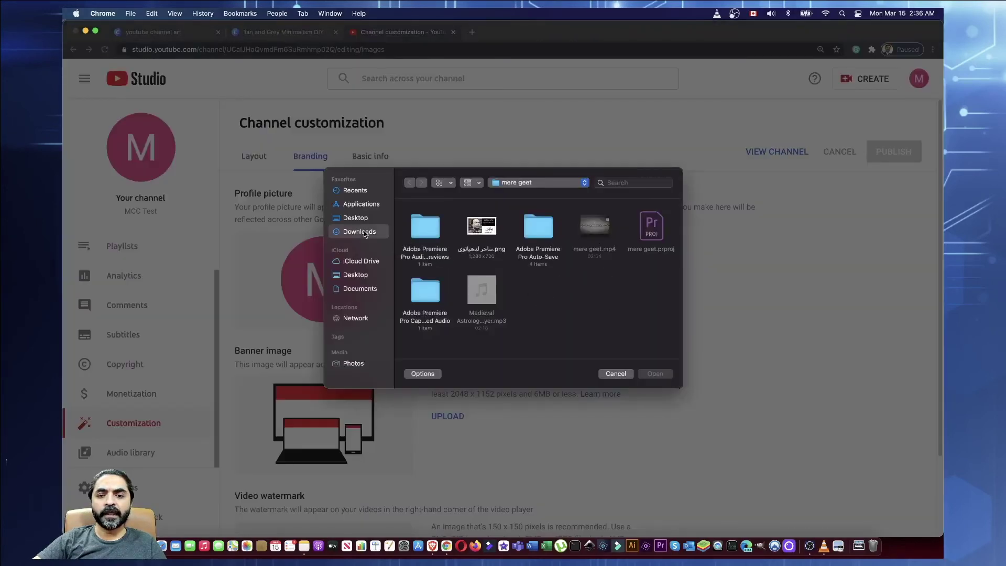
left_click(423, 230)
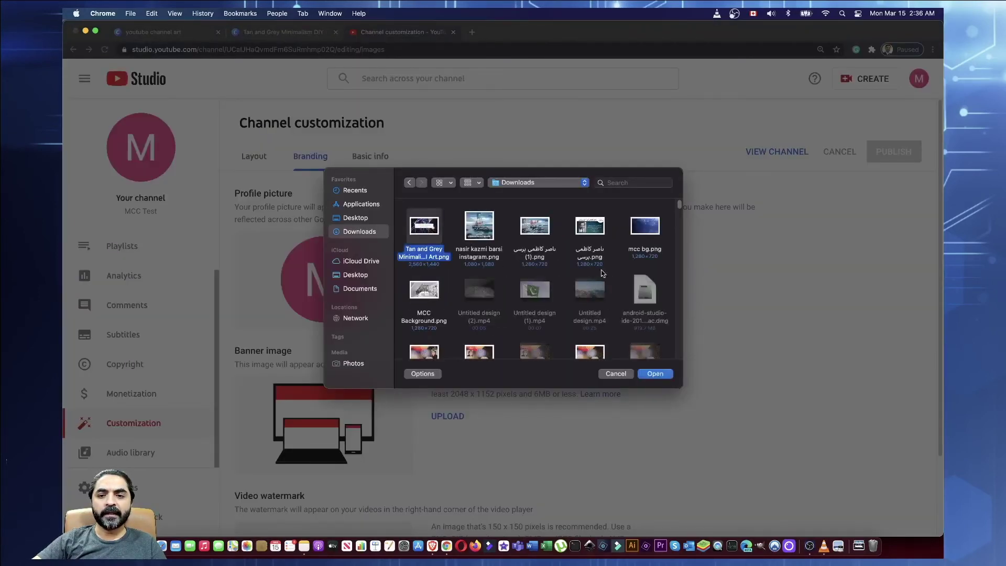
left_click(653, 376)
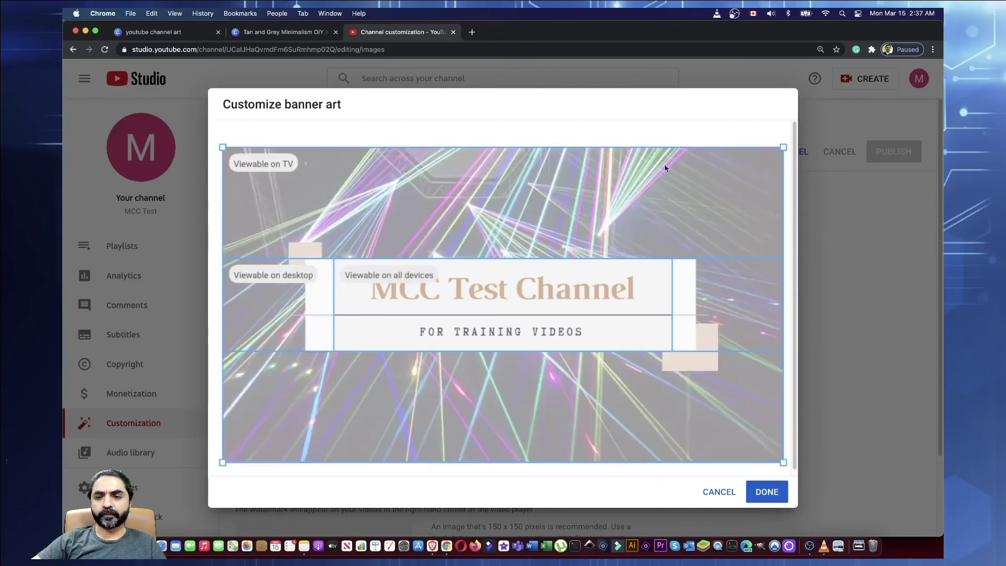
left_click(762, 493)
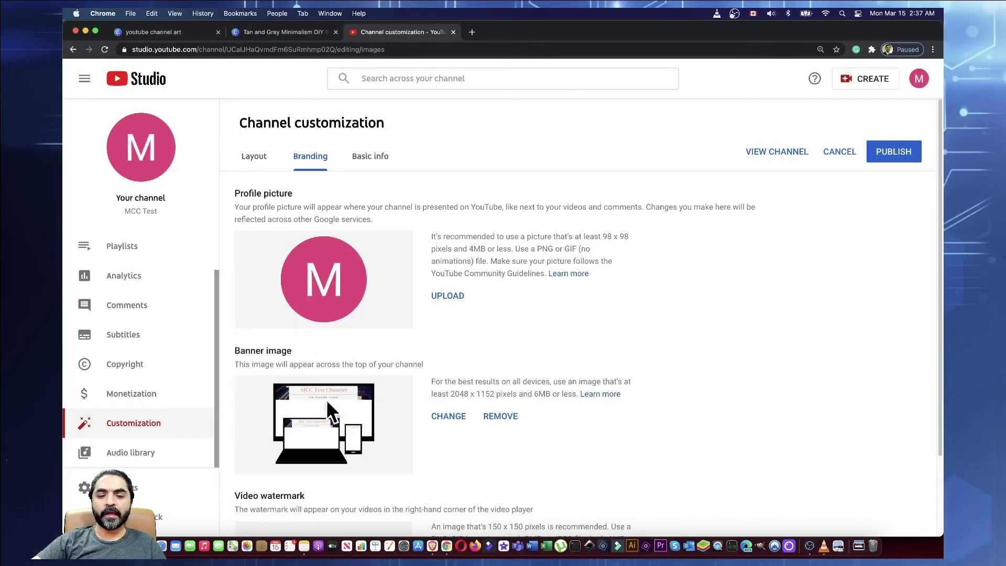
Step: Publish the new banner image and open the public channel page
left_click(889, 152)
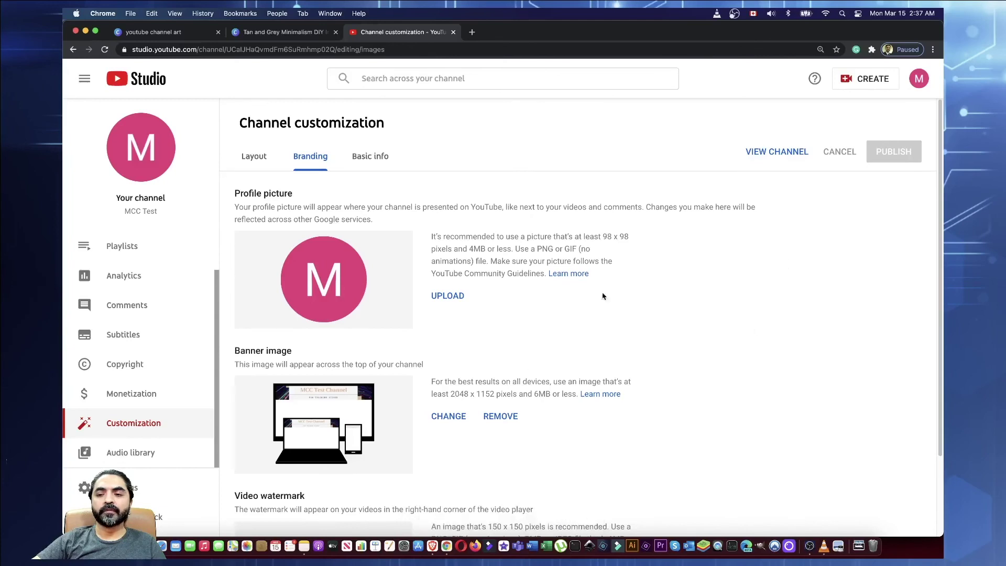
left_click(771, 154)
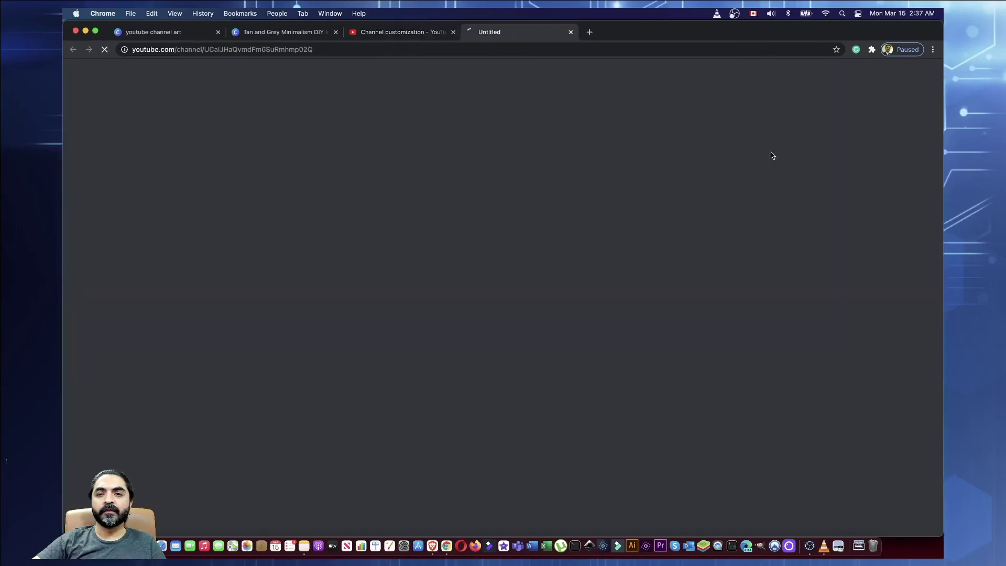